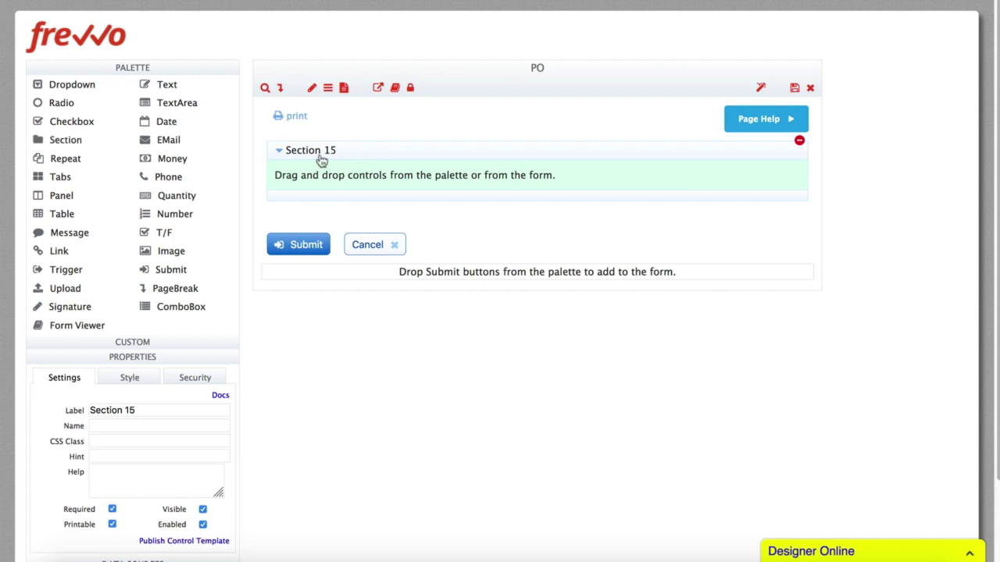
# Label the new section Employee Information and add a text control labelled First Name inside it.
pyautogui.write('Employee Information')
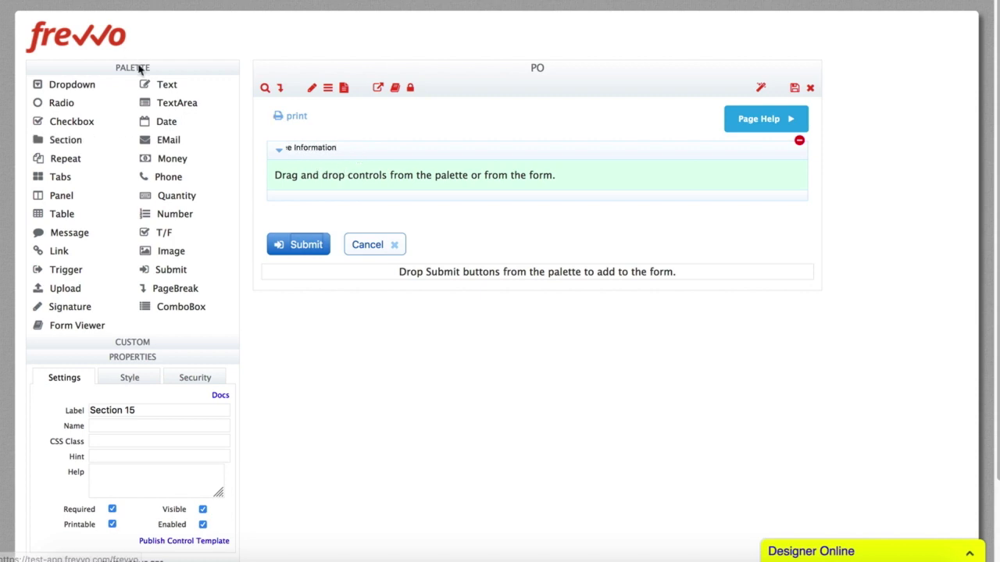
pyautogui.moveTo(147, 84); pyautogui.dragTo(333, 176)
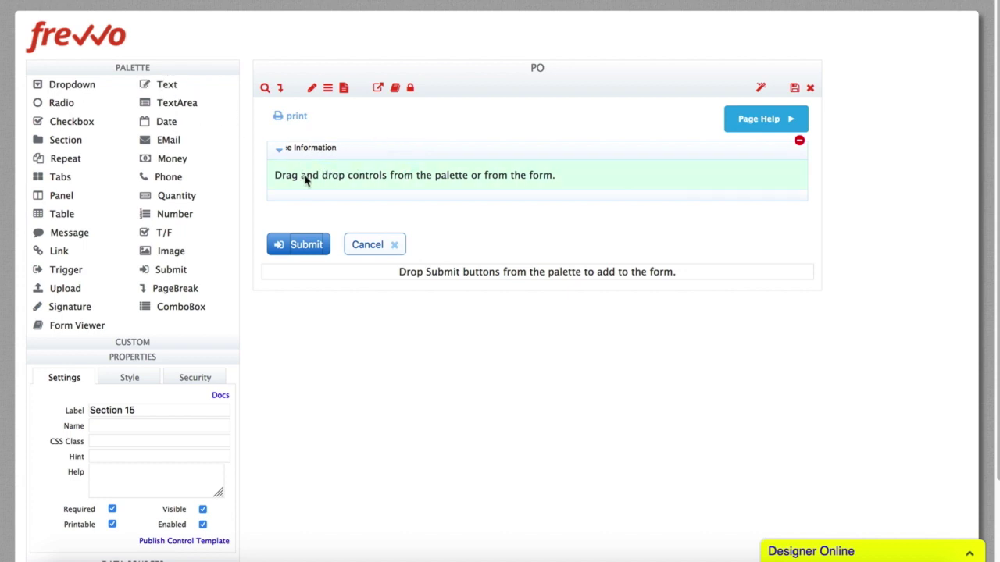
pyautogui.click(320, 188)
pyautogui.click(290, 176)
pyautogui.write('First Name')
pyautogui.press('Return')
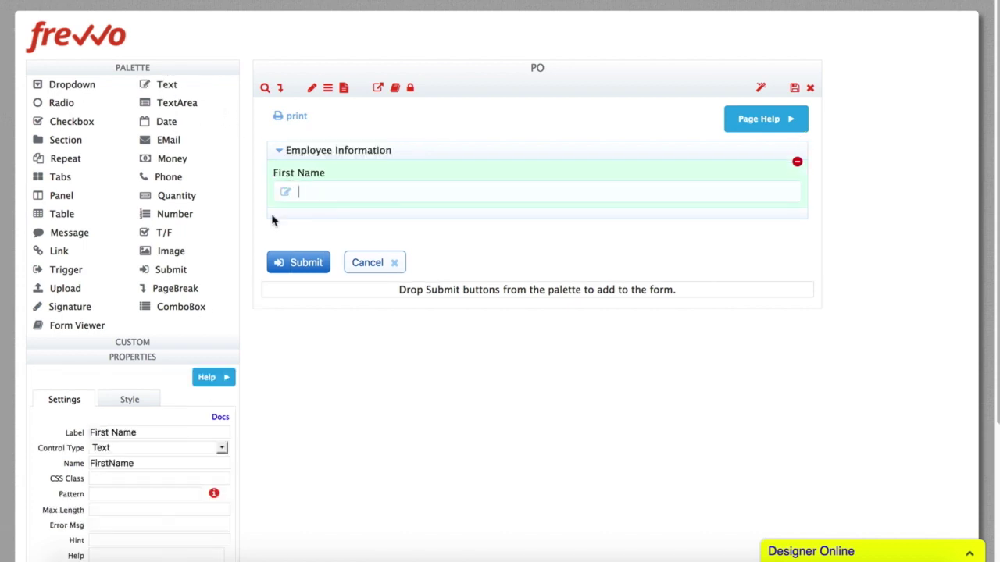
# Set the First Name control's width to four columns.
pyautogui.click(129, 399)
pyautogui.click(128, 435)
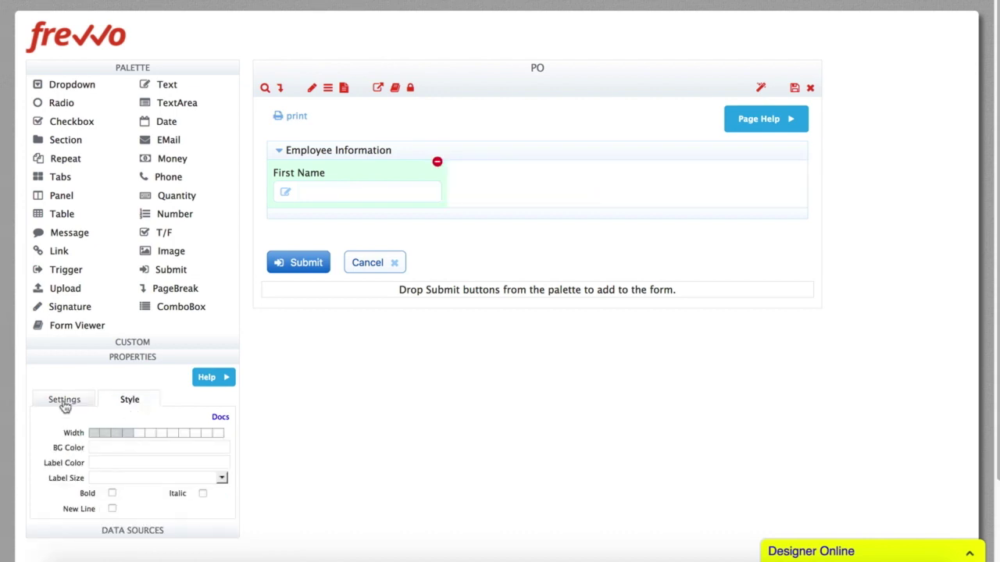
pyautogui.click(65, 399)
# Add a text control labelled Last Name beside First Name in the Employee Information section.
pyautogui.moveTo(161, 87); pyautogui.dragTo(472, 177)
pyautogui.click(478, 173)
pyautogui.write('Last Name')
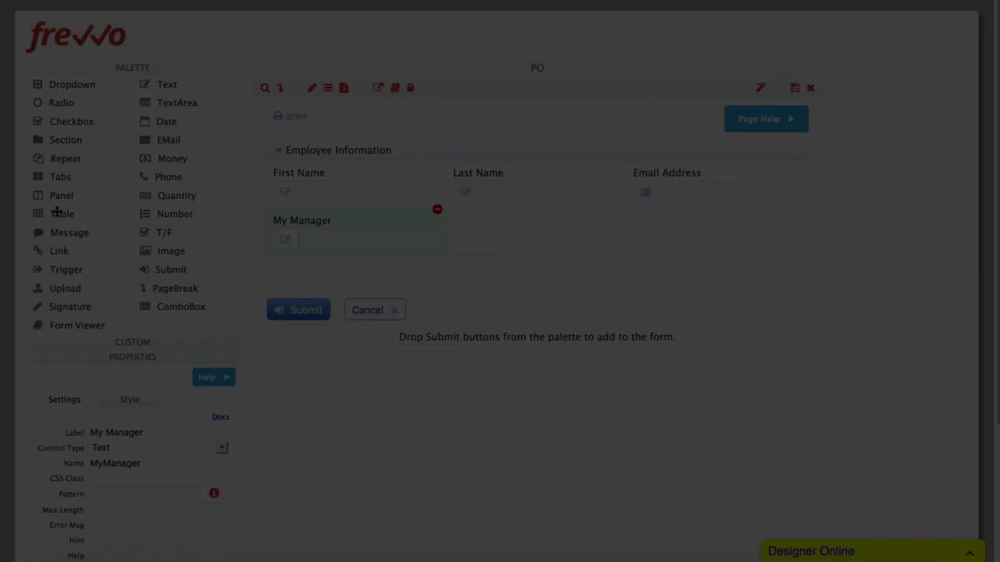
# Insert a table below the Employee Information section and add a Money column labelled Subtotal after Unit Price.
pyautogui.moveTo(62, 213); pyautogui.dragTo(430, 268)
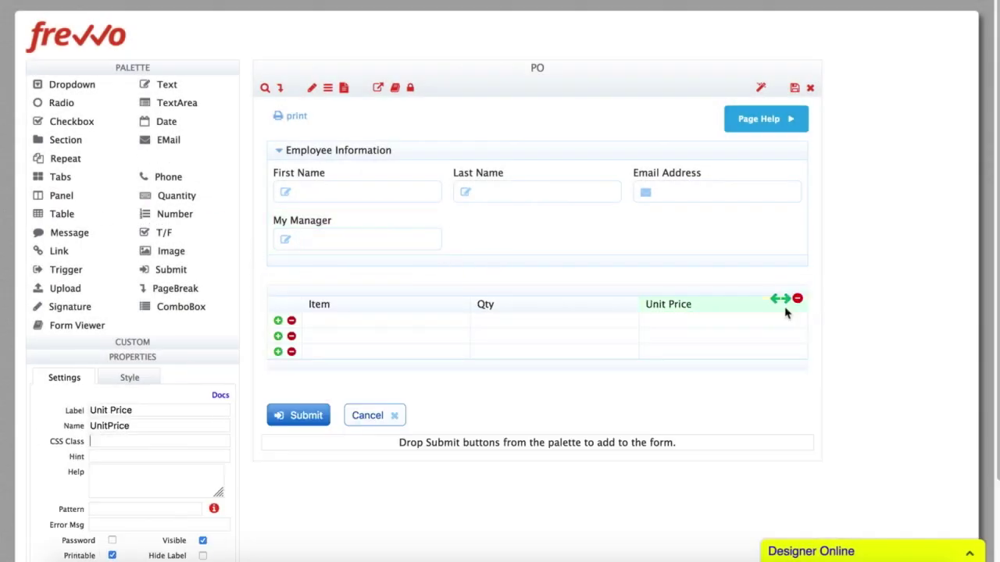
pyautogui.moveTo(786, 313); pyautogui.dragTo(786, 313)
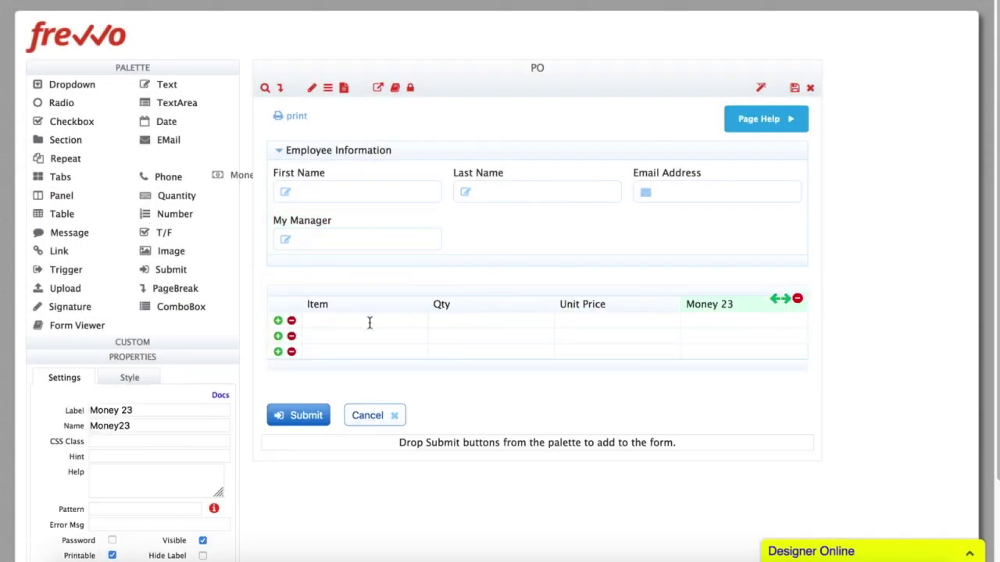
pyautogui.tripleClick(157, 410)
pyautogui.write('Sub')
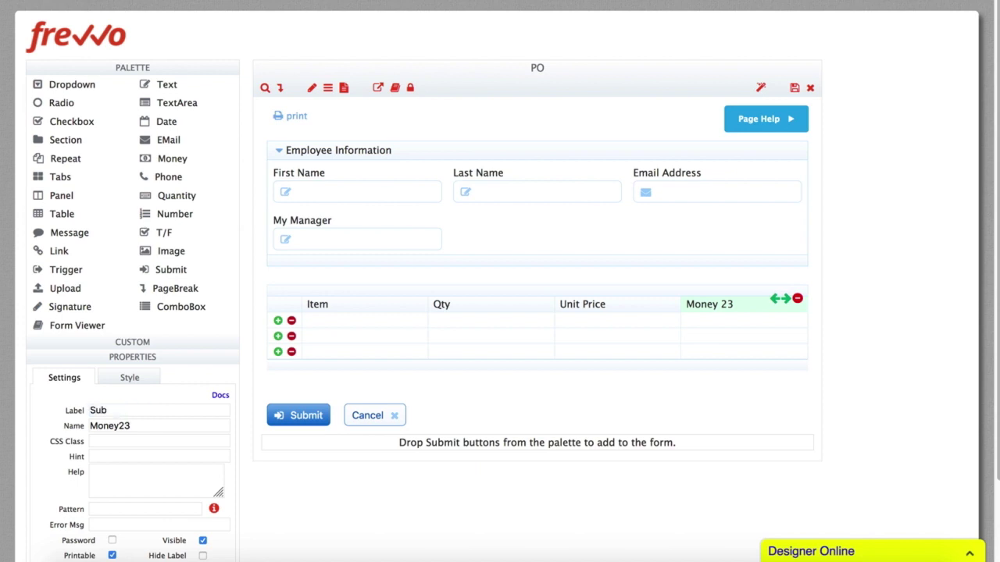
pyautogui.press('Tab')
# Set the table's column widths to 40% 20% 20% 20%.
pyautogui.click(379, 297)
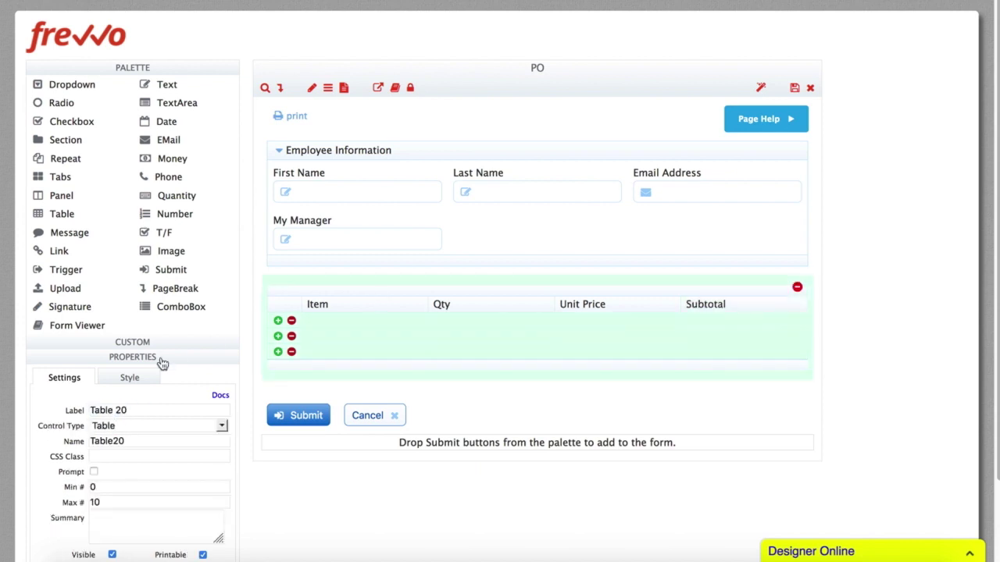
pyautogui.click(132, 379)
pyautogui.write('40% 20% 20% 20%')
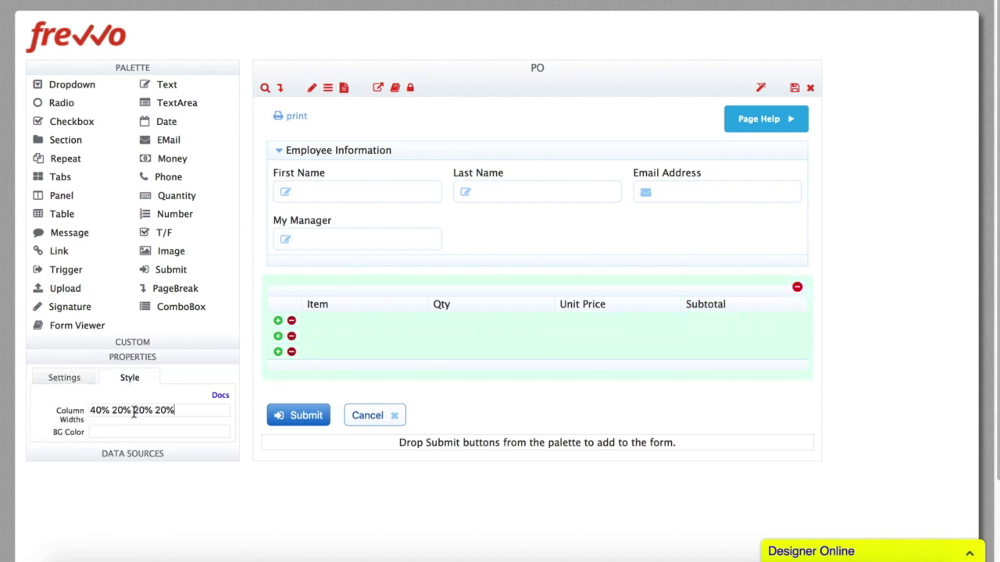
pyautogui.press('Tab')
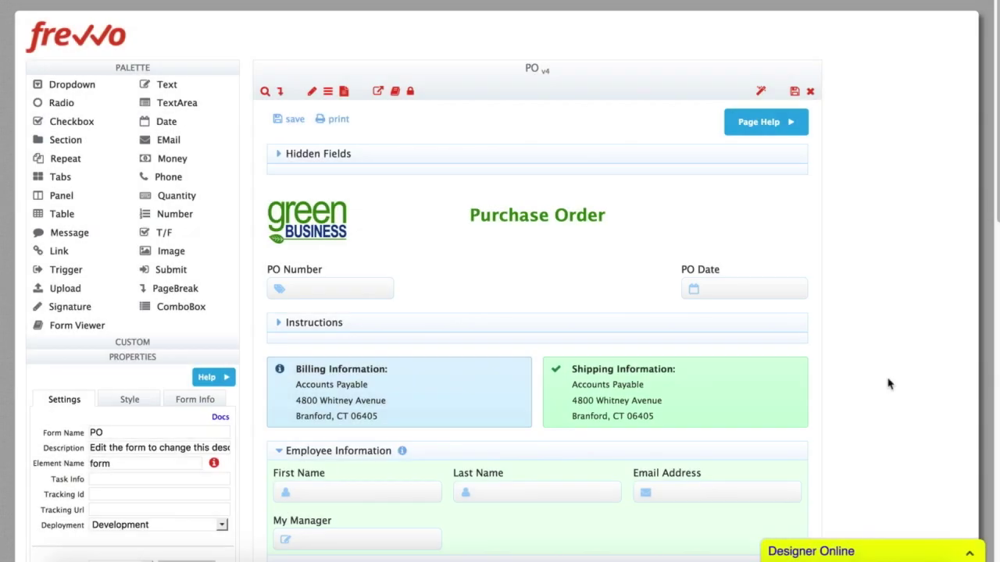
# Review the complete purchase order form from its header through the order information to the approval sections.
pyautogui.scroll(-8, 888, 384)
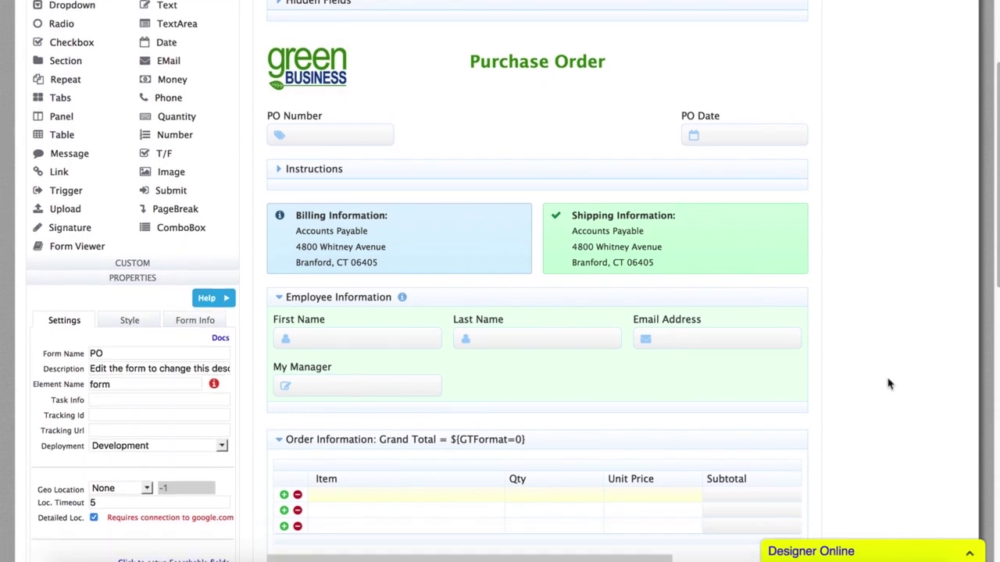
pyautogui.scroll(-3, 888, 383)
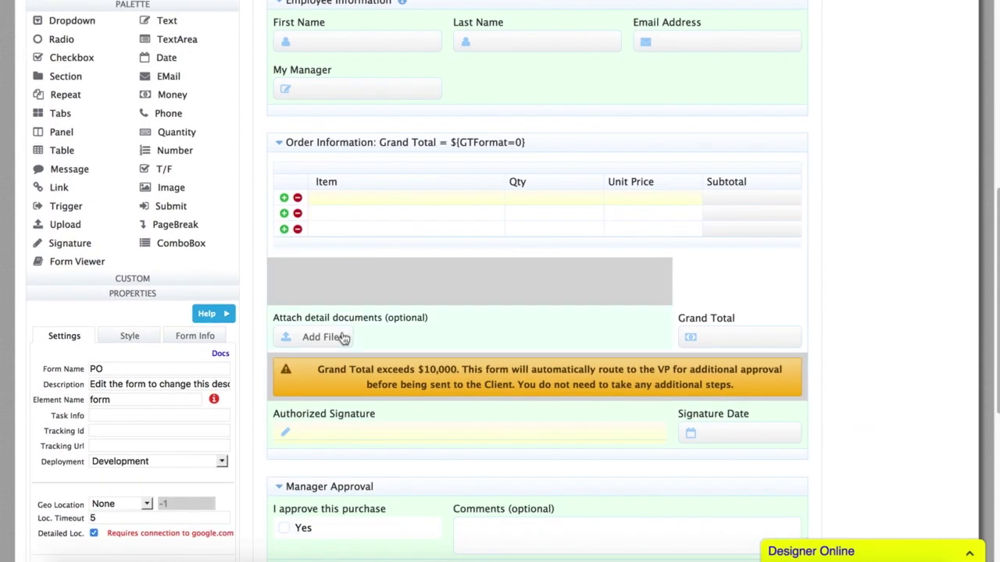
pyautogui.click(390, 331)
pyautogui.scroll(-4, 388, 330)
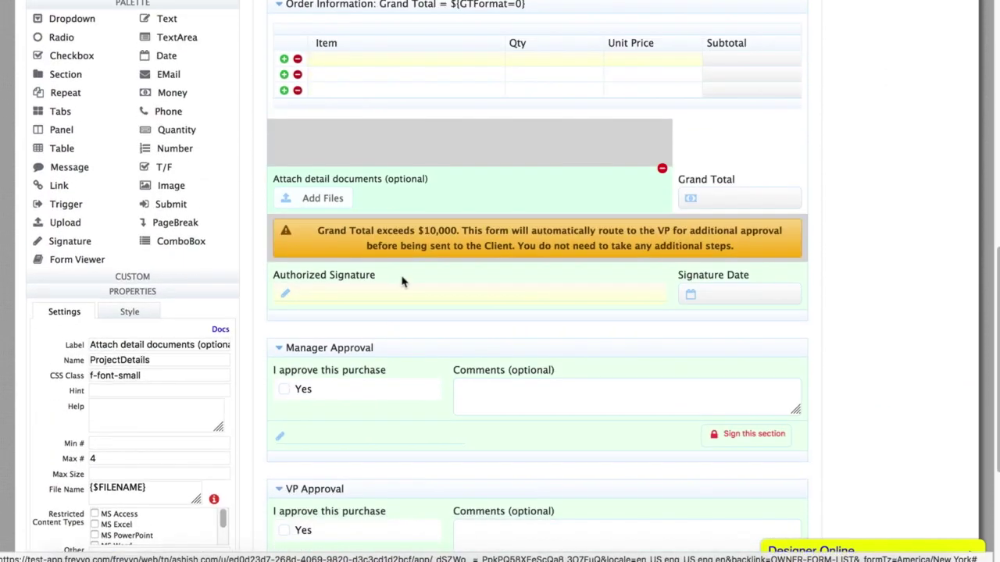
pyautogui.click(402, 282)
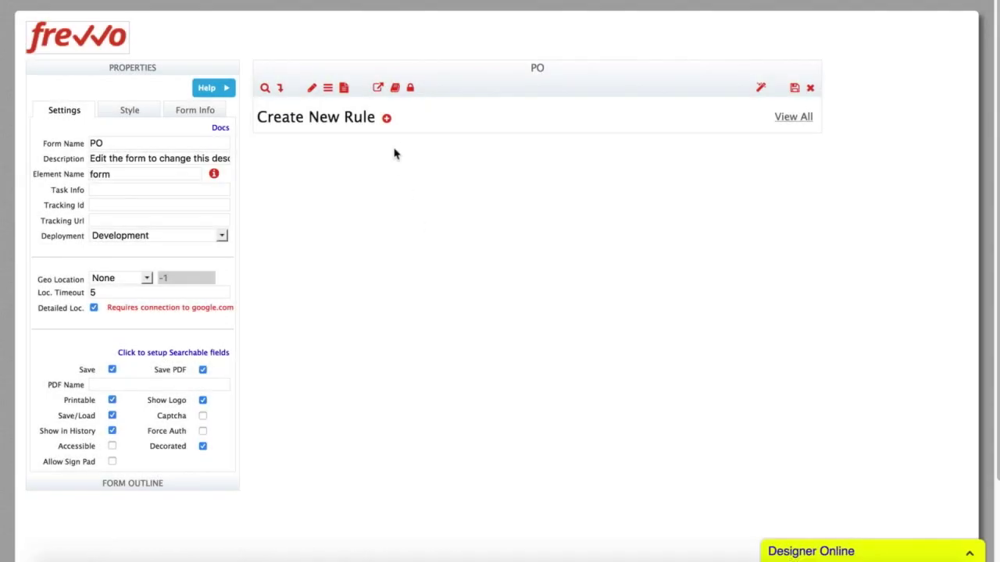
# Create a rule named Initialize Form and make it an initialization-only rule without conditions in the Rule Builder.
pyautogui.click(386, 120)
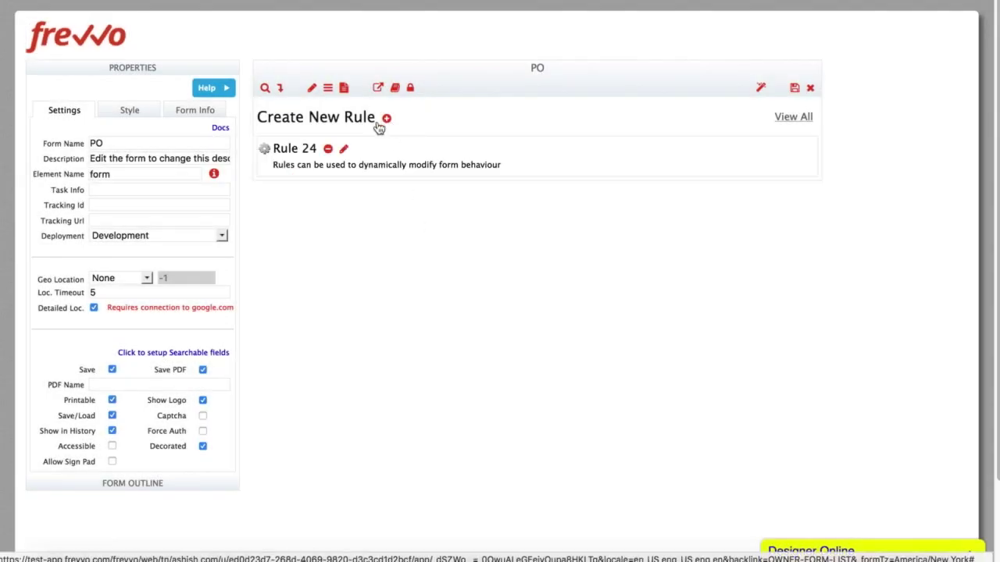
pyautogui.click(344, 150)
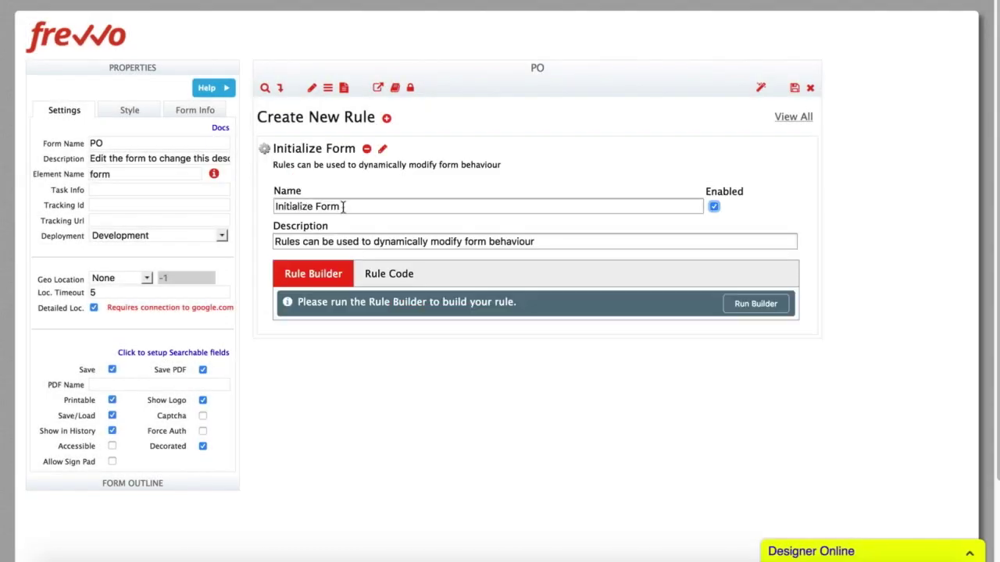
pyautogui.click(747, 305)
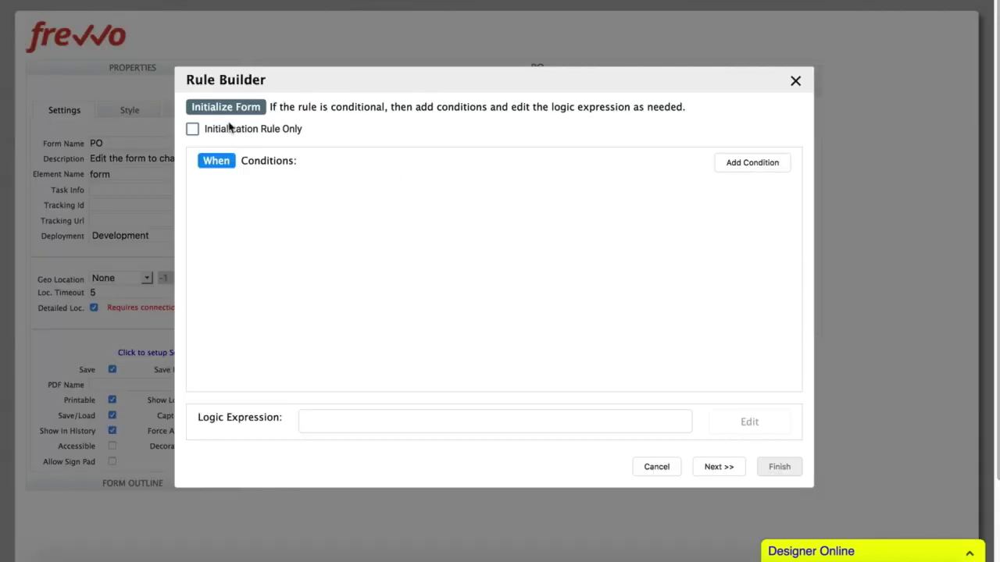
pyautogui.click(717, 466)
# Define the rule's first action to set PODate to the expression today().
pyautogui.click(335, 163)
pyautogui.write('Dat')
pyautogui.click(269, 186)
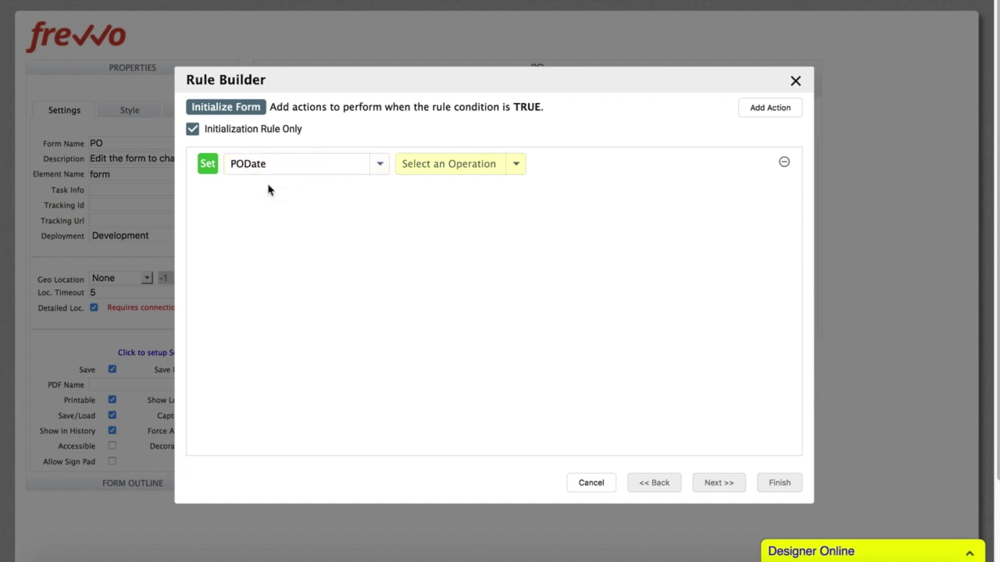
pyautogui.click(456, 164)
pyautogui.scroll(-4, 448, 221)
pyautogui.scroll(1, 449, 221)
pyautogui.click(422, 201)
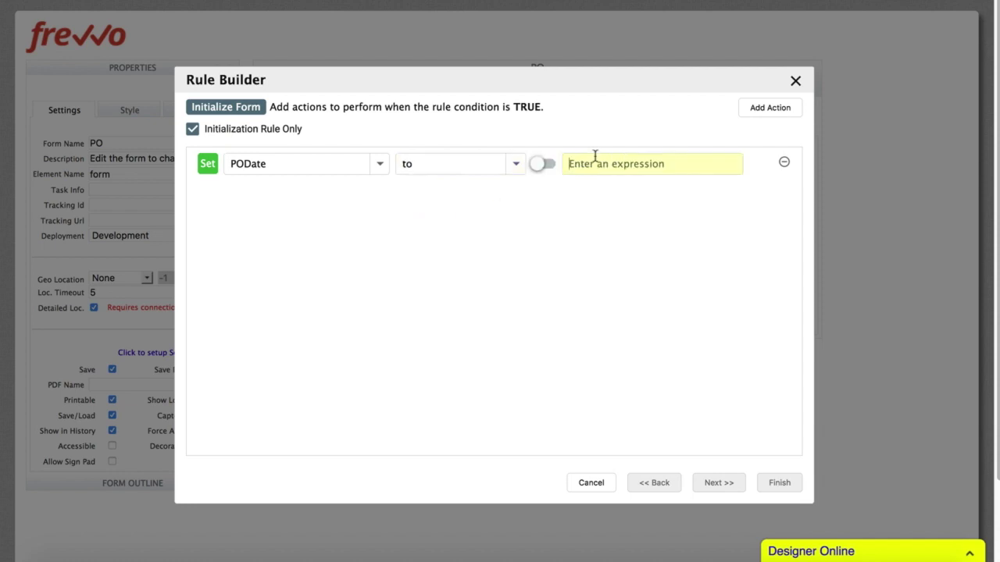
pyautogui.write('toda')
pyautogui.press('Return')
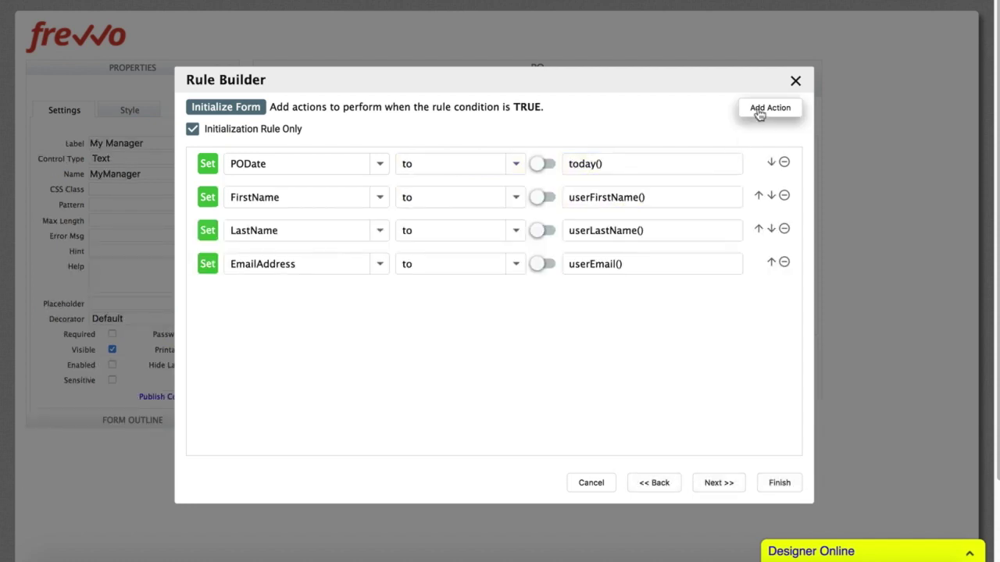
# Add another action to the Initialize Form rule for the MyManager field with the operation "to".
pyautogui.click(770, 108)
pyautogui.click(284, 292)
pyautogui.write('MyM')
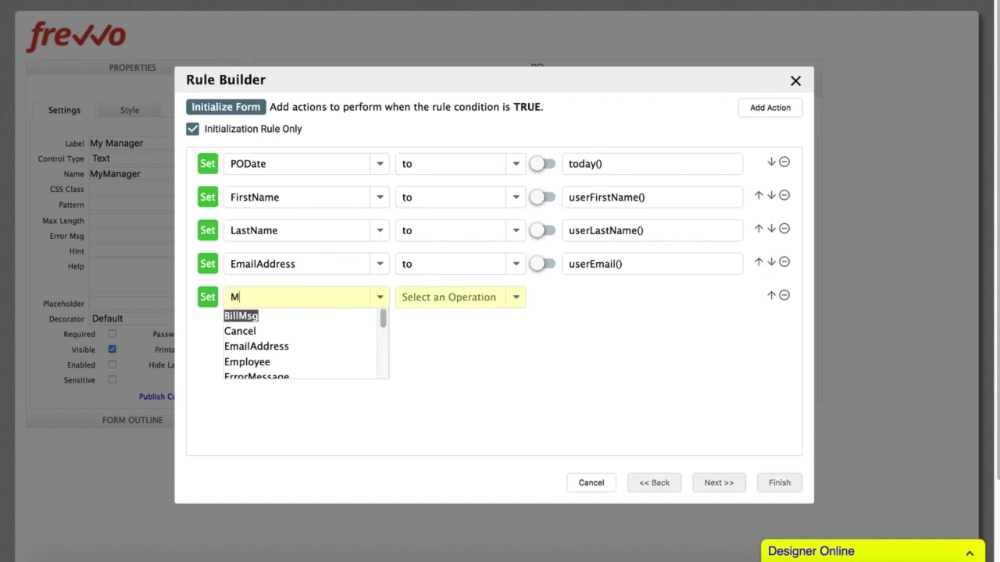
pyautogui.click(266, 317)
pyautogui.click(413, 297)
pyautogui.write('to')
pyautogui.scroll(-3, 422, 356)
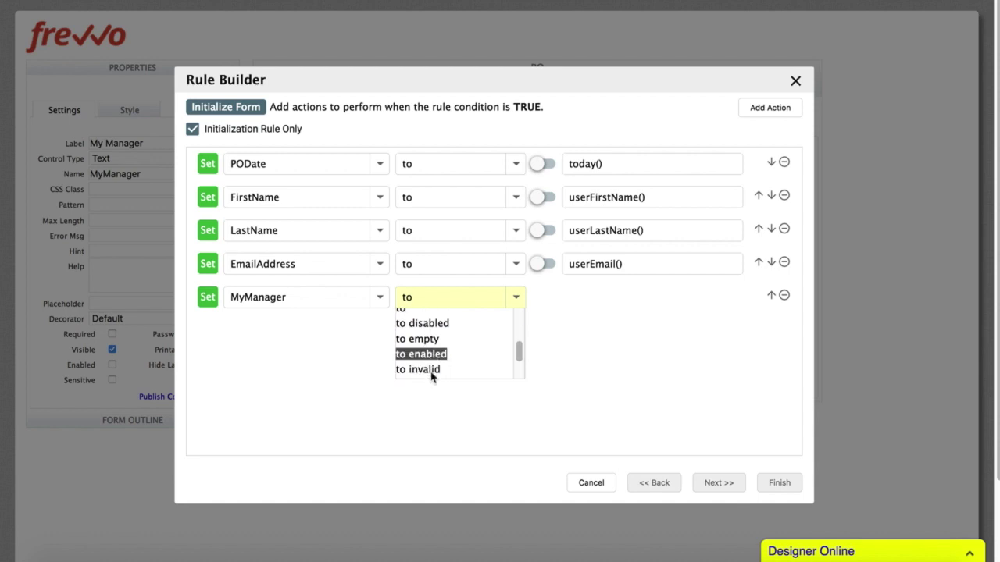
pyautogui.scroll(1, 413, 332)
pyautogui.click(402, 339)
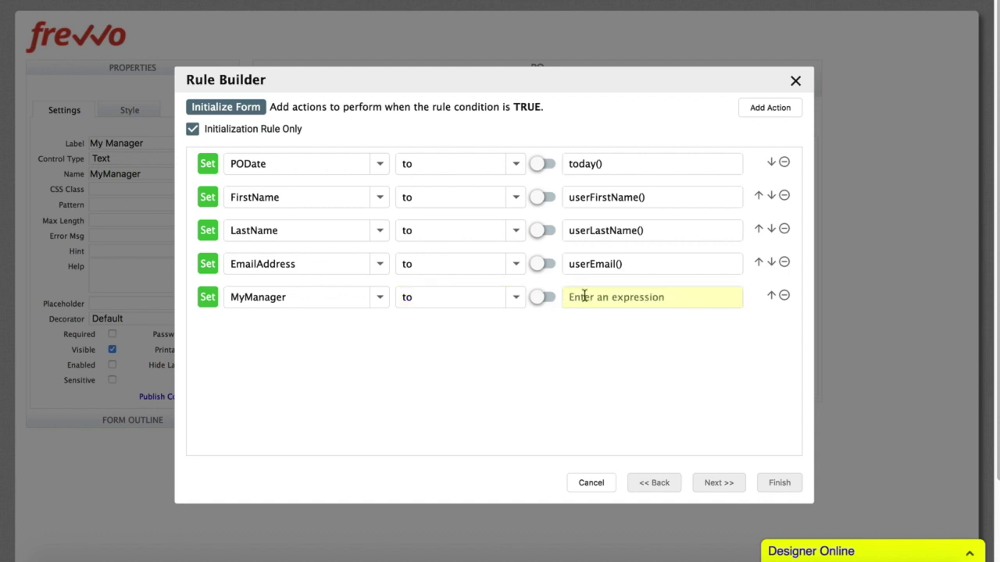
# Enter userManagerID() as the MyManager action's expression and finish the rule.
pyautogui.write('userM')
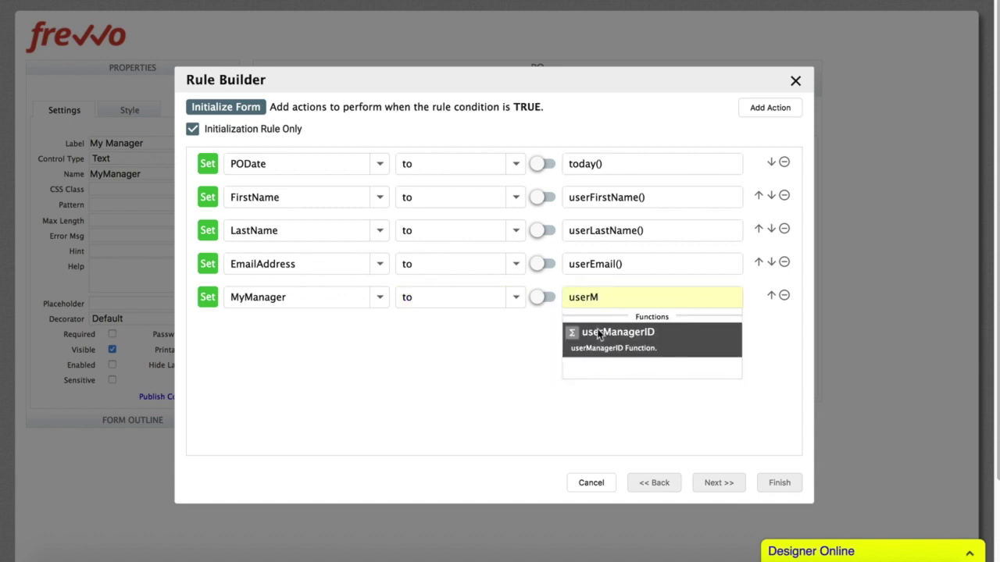
pyautogui.click(602, 340)
pyautogui.write(')')
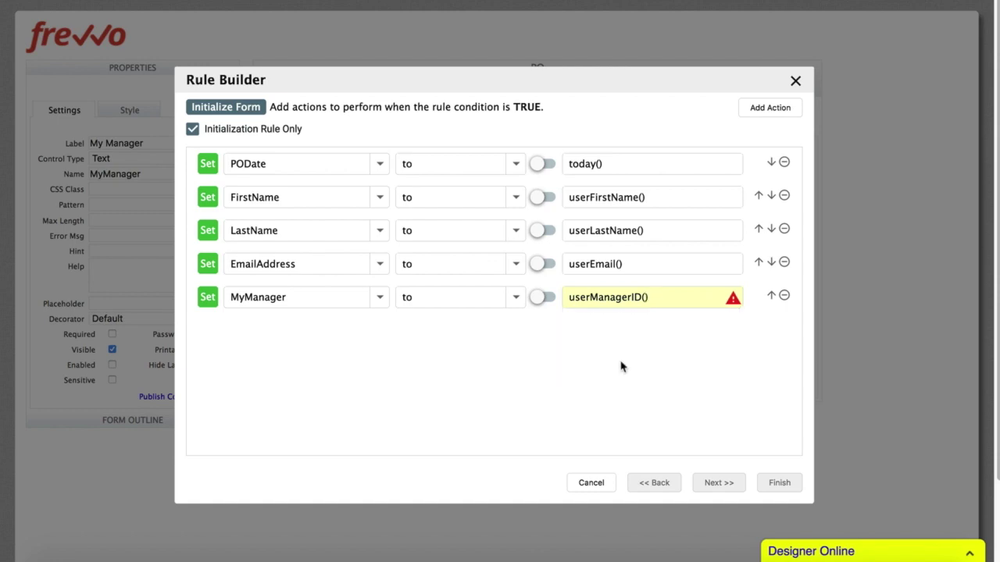
pyautogui.click(613, 373)
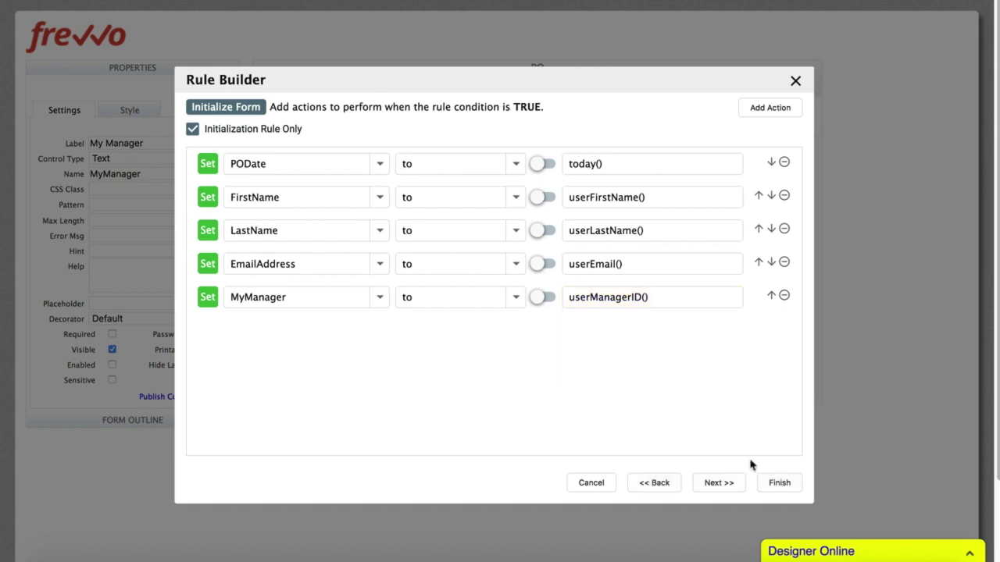
pyautogui.click(779, 482)
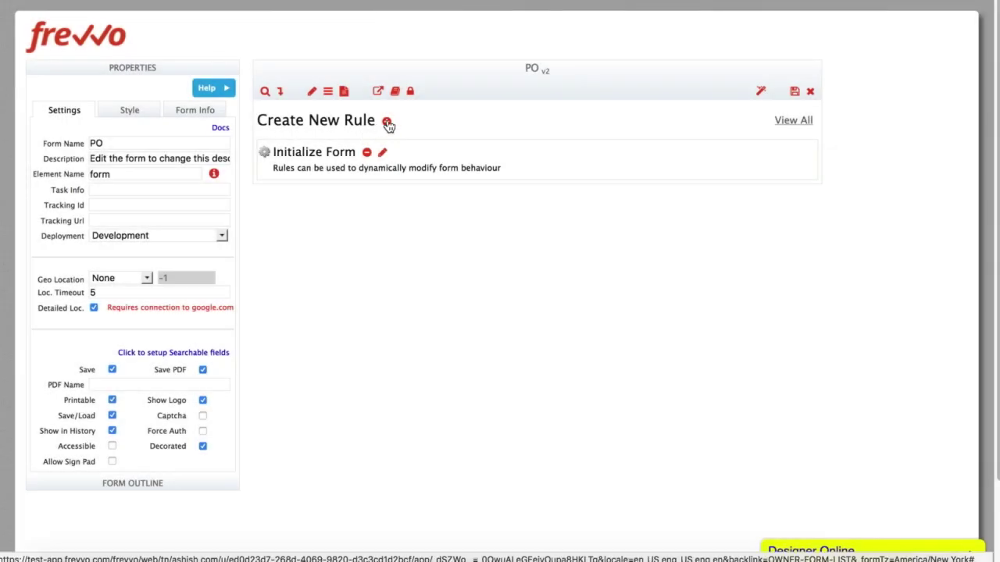
# Create a second rule named Calculate subtotal and open it in the Rule Builder.
pyautogui.click(388, 125)
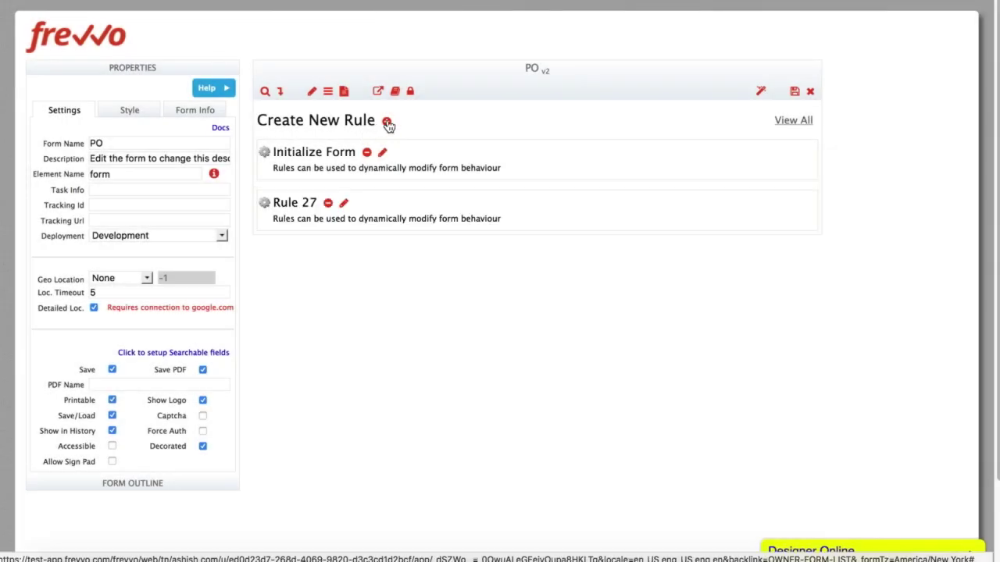
pyautogui.click(342, 203)
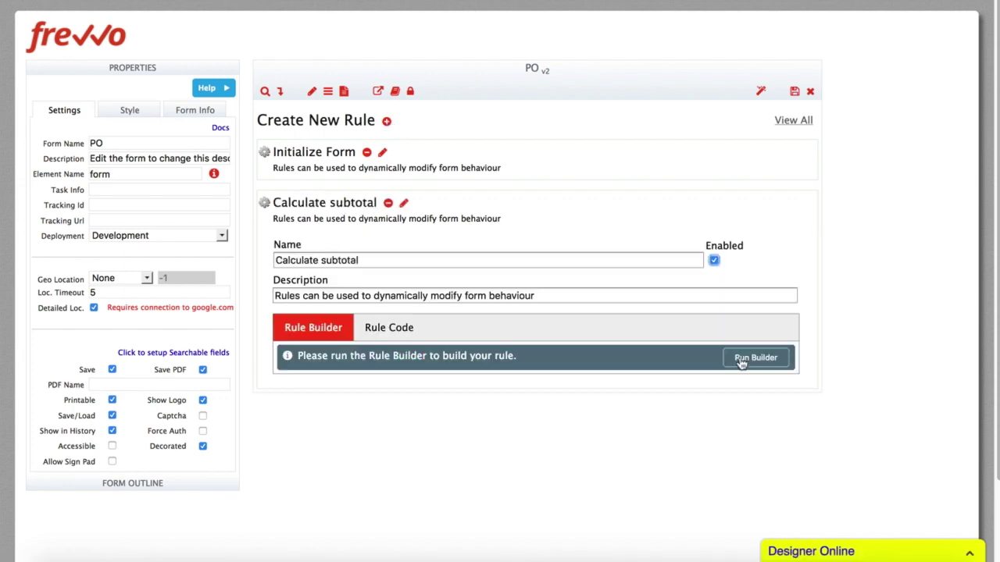
pyautogui.click(740, 360)
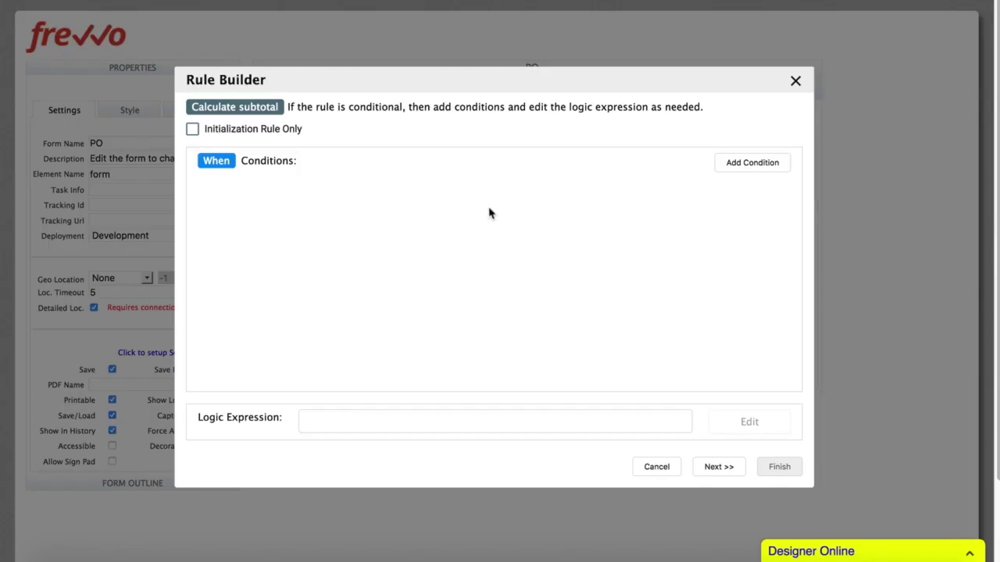
# Add two conditions to the Calculate subtotal rule and define the first as Qty is more than the literal value 0.
pyautogui.click(736, 163)
pyautogui.click(736, 163)
pyautogui.click(305, 196)
pyautogui.write('Q')
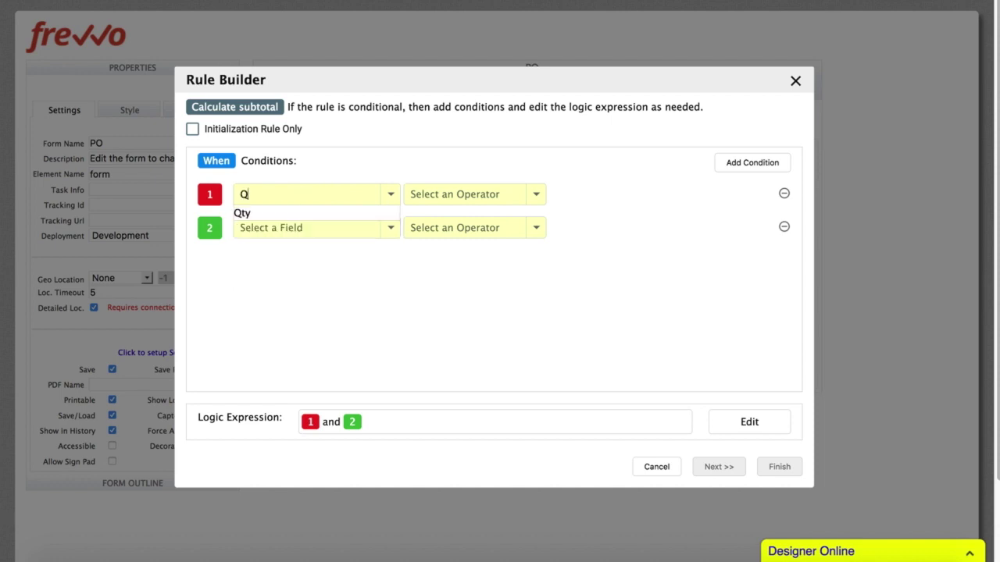
pyautogui.click(242, 213)
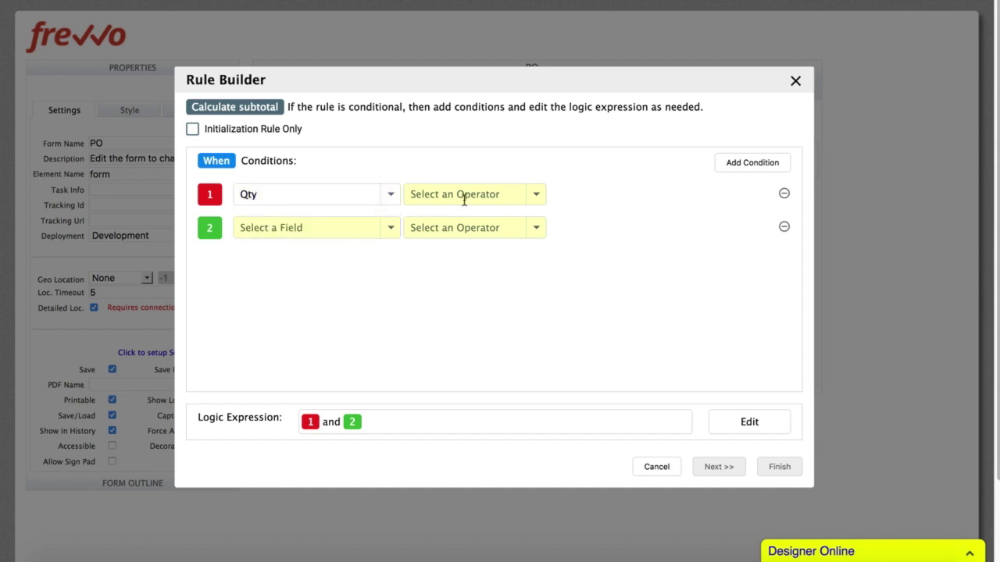
pyautogui.click(536, 194)
pyautogui.write('0')
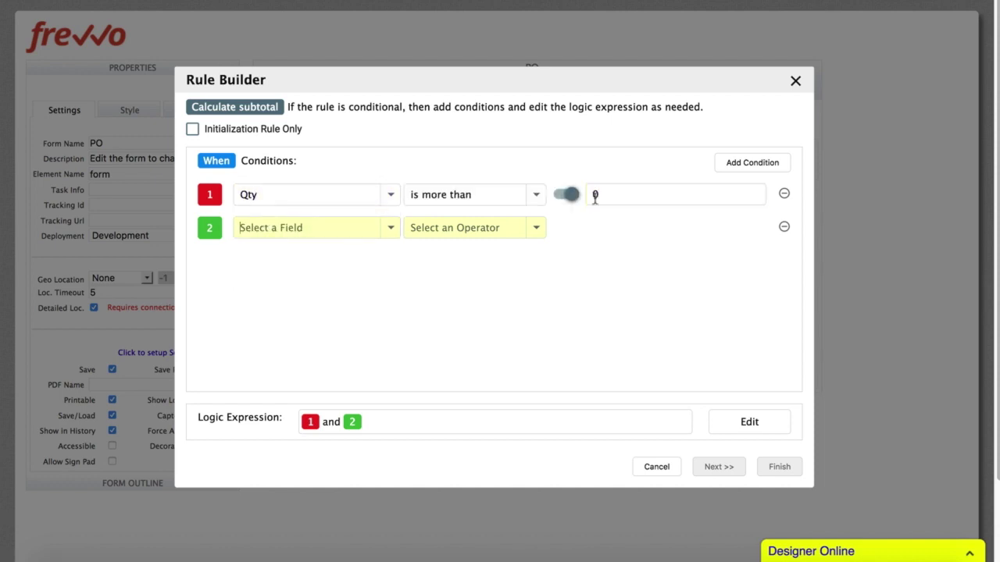
# Define the second Calculate subtotal condition as UnitPrice is more than the literal value 0 and proceed to the rule's actions.
pyautogui.click(463, 250)
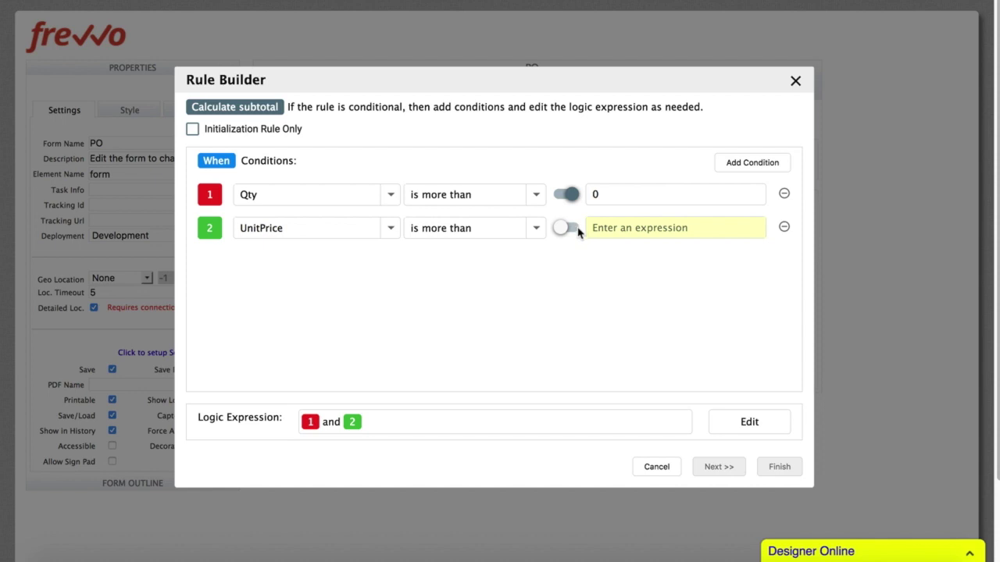
pyautogui.click(567, 228)
pyautogui.write('0')
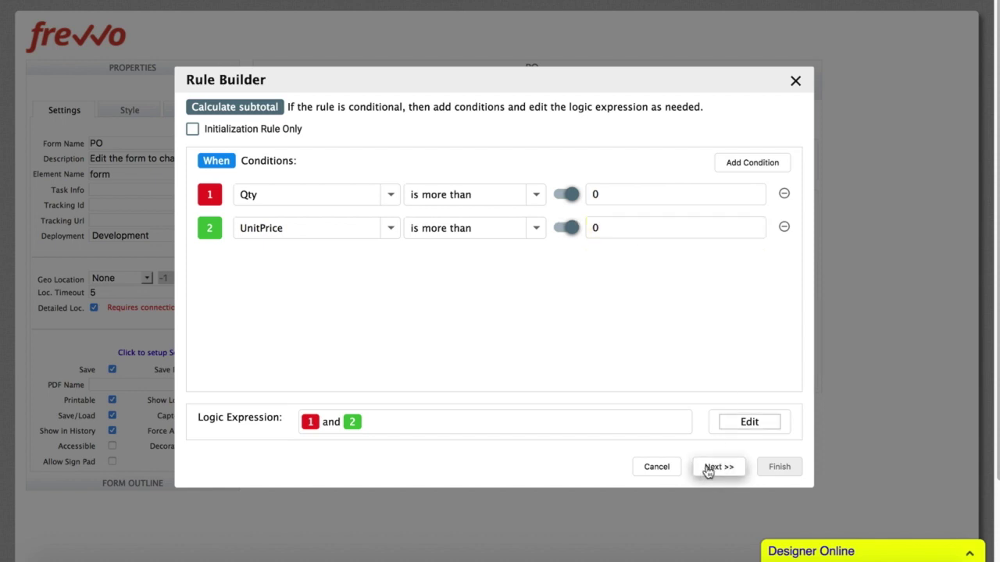
pyautogui.click(708, 468)
# Set up the Calculate subtotal rule's action on the Subtotal field with the operation "to".
pyautogui.click(291, 171)
pyautogui.write('subto')
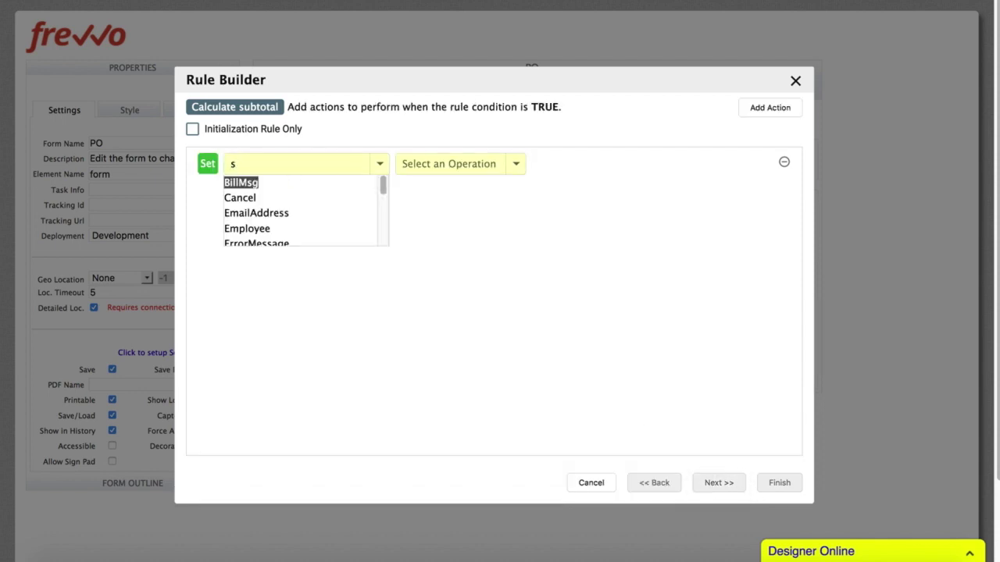
pyautogui.click(274, 183)
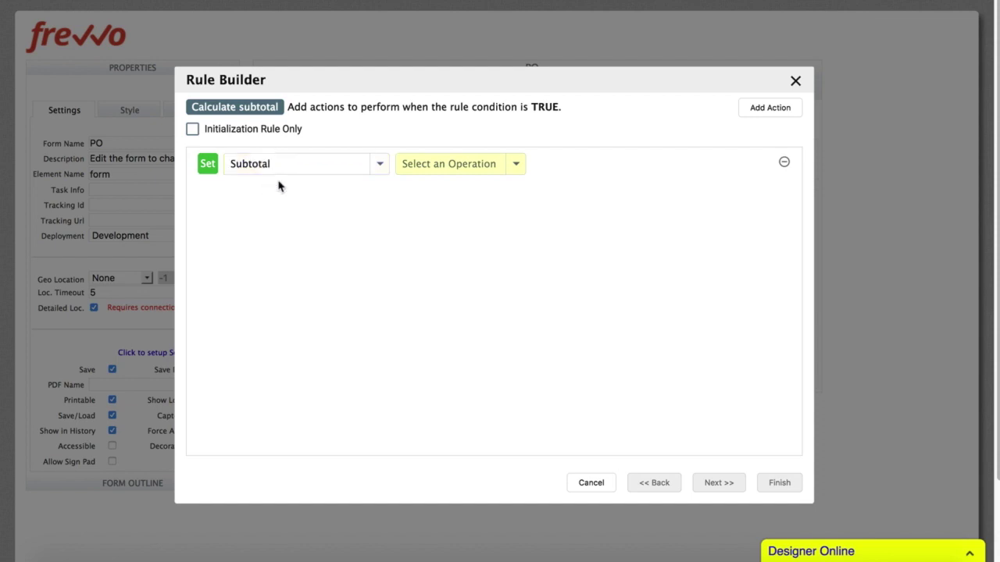
pyautogui.click(428, 166)
pyautogui.write('to')
pyautogui.scroll(-2, 429, 199)
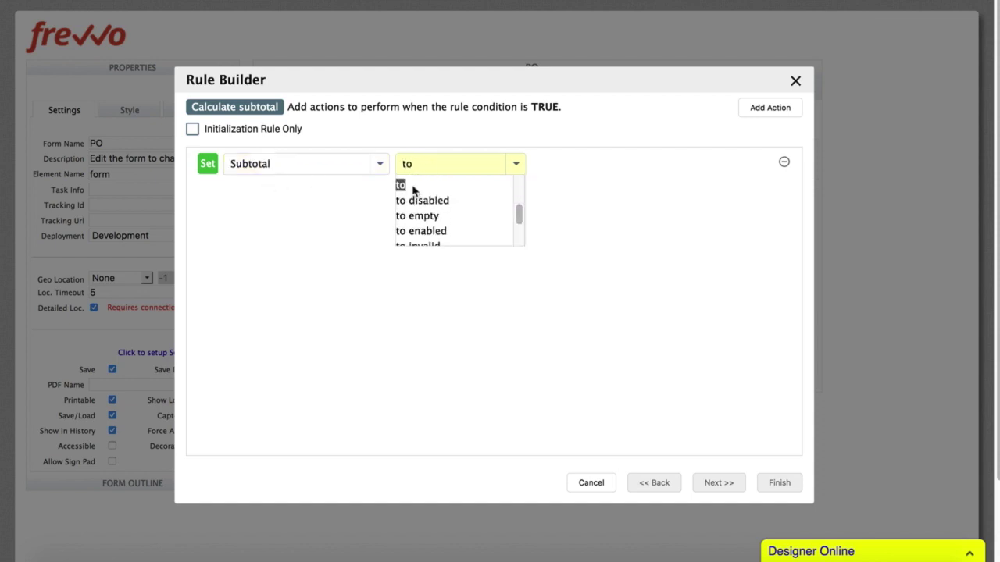
pyautogui.click(414, 187)
# Enter Qty * UnitPrice as the Subtotal action's expression.
pyautogui.write('Qty')
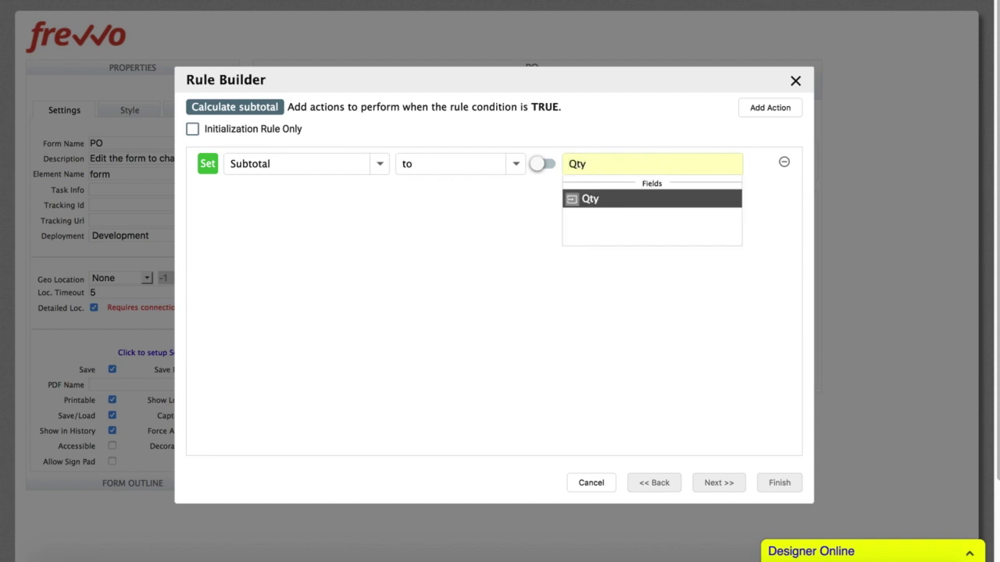
pyautogui.press('Return')
pyautogui.write('* ')
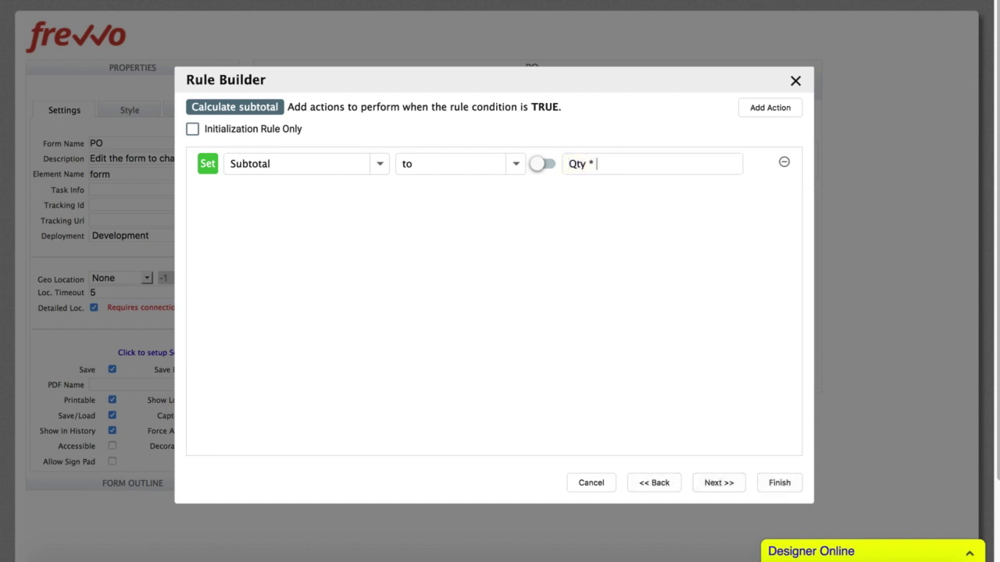
pyautogui.write('UnitPrice')
pyautogui.press('Return')
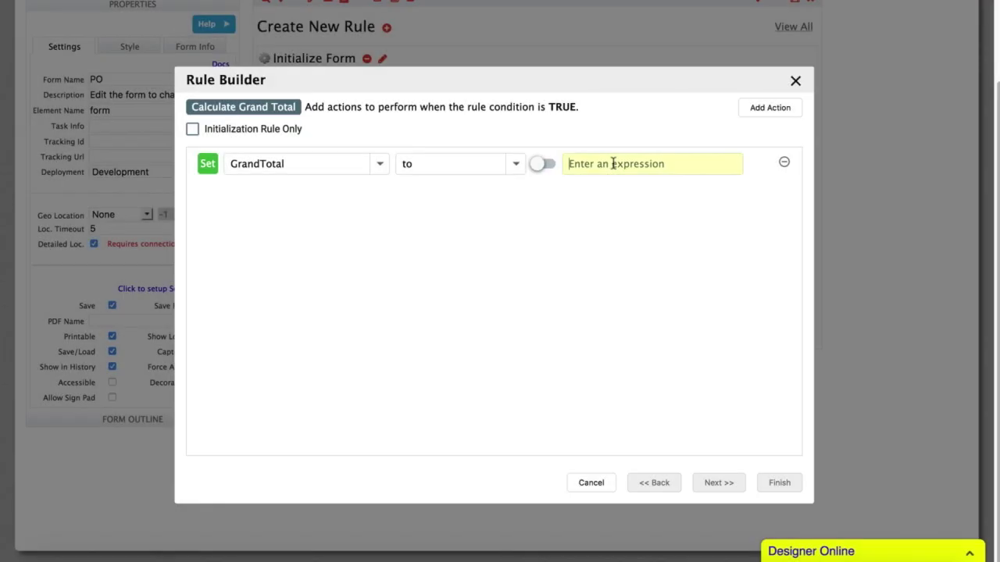
# Enter sum(Subtotal) as the GrandTotal expression in the Calculate Grand Total rule and finish the rule.
pyautogui.write('sum(Subtotal)')
pyautogui.click(667, 279)
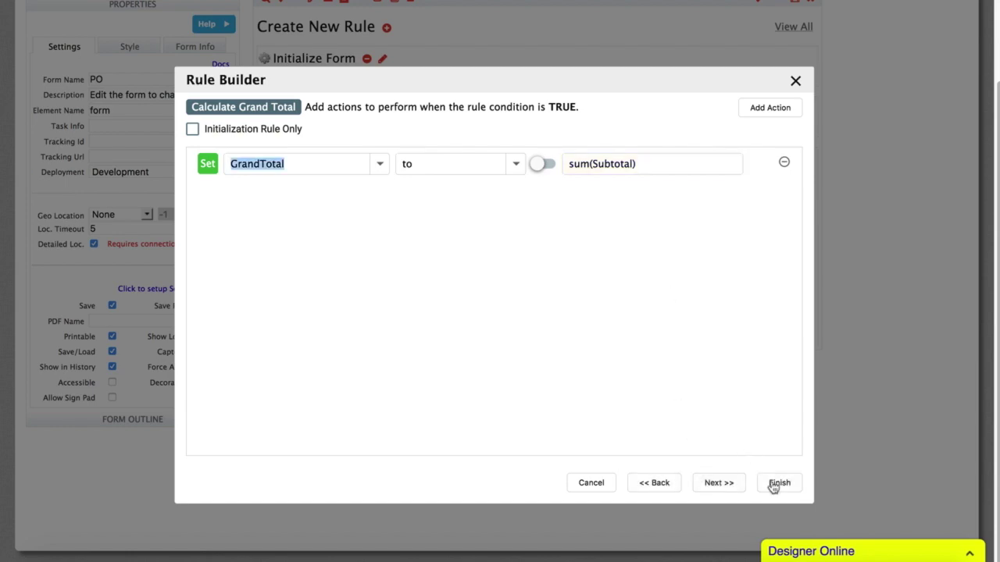
pyautogui.click(773, 483)
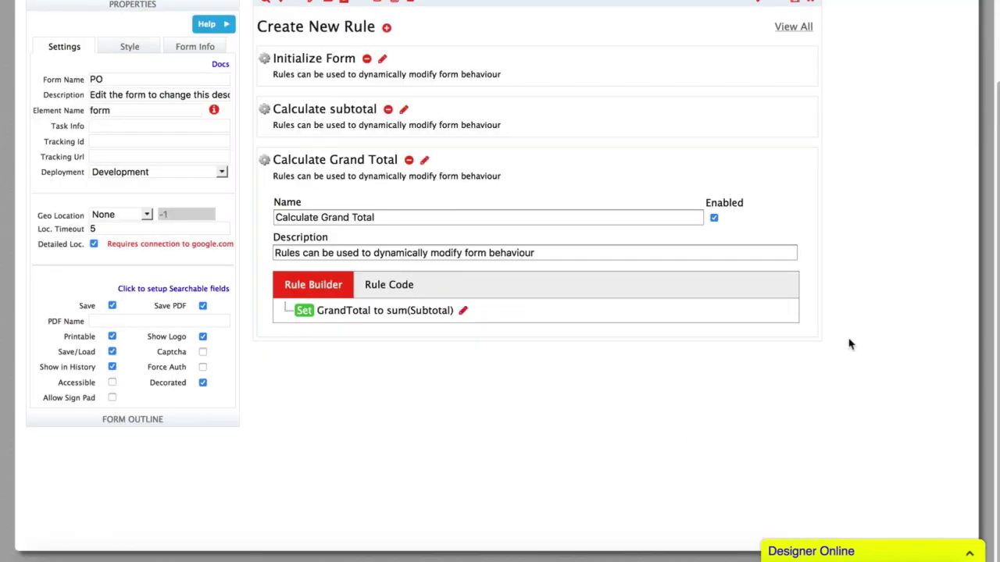
pyautogui.scroll(2, 866, 302)
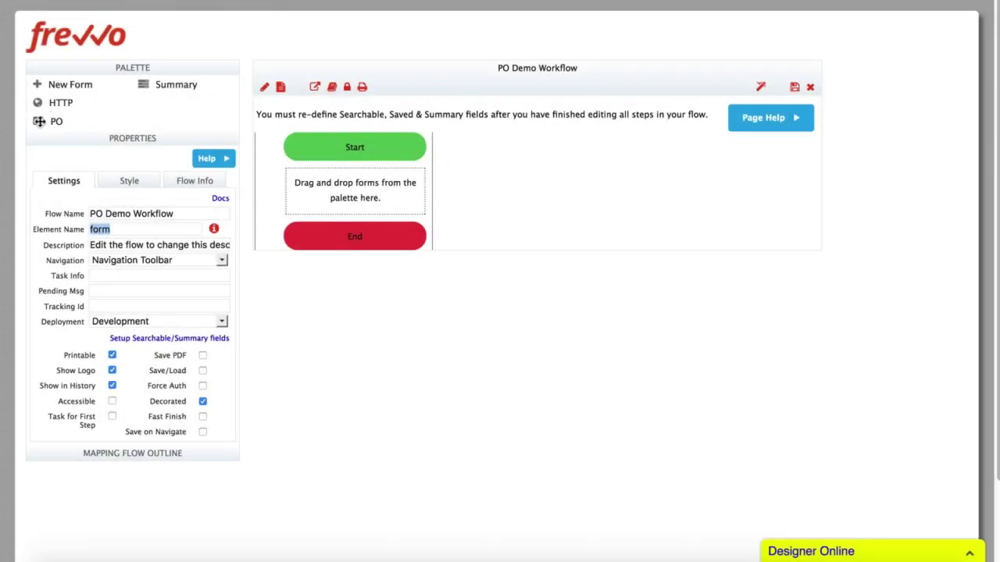
# Add the PO form to the PO Demo Workflow between Start and End, and insert two linked copies of the step after it.
pyautogui.moveTo(39, 121); pyautogui.dragTo(329, 202)
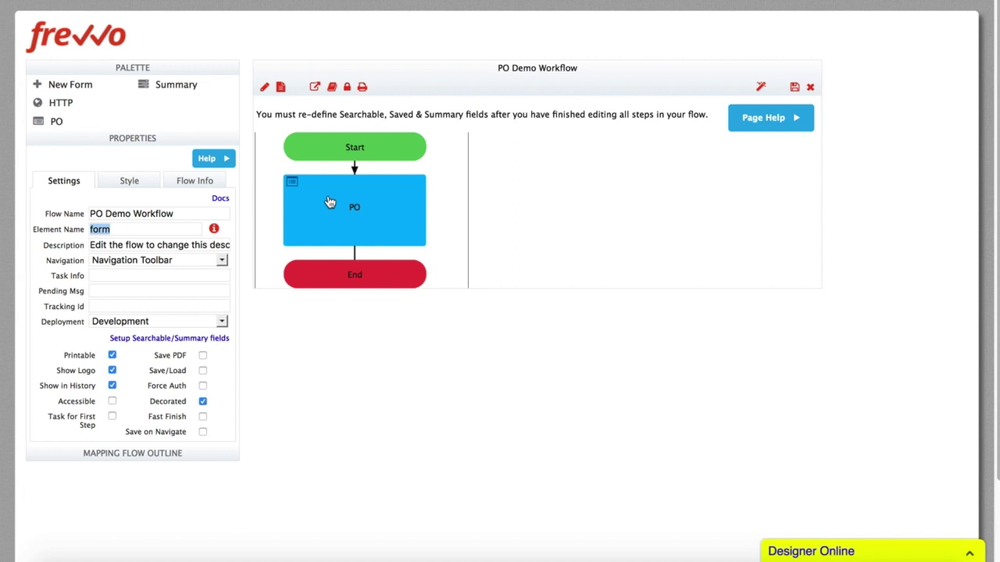
pyautogui.click(393, 218)
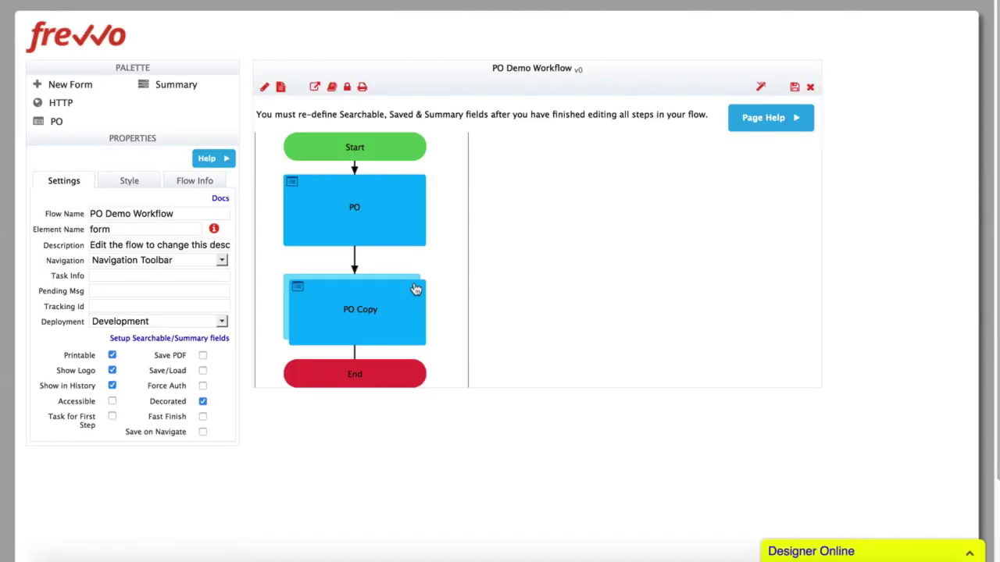
pyautogui.click(365, 238)
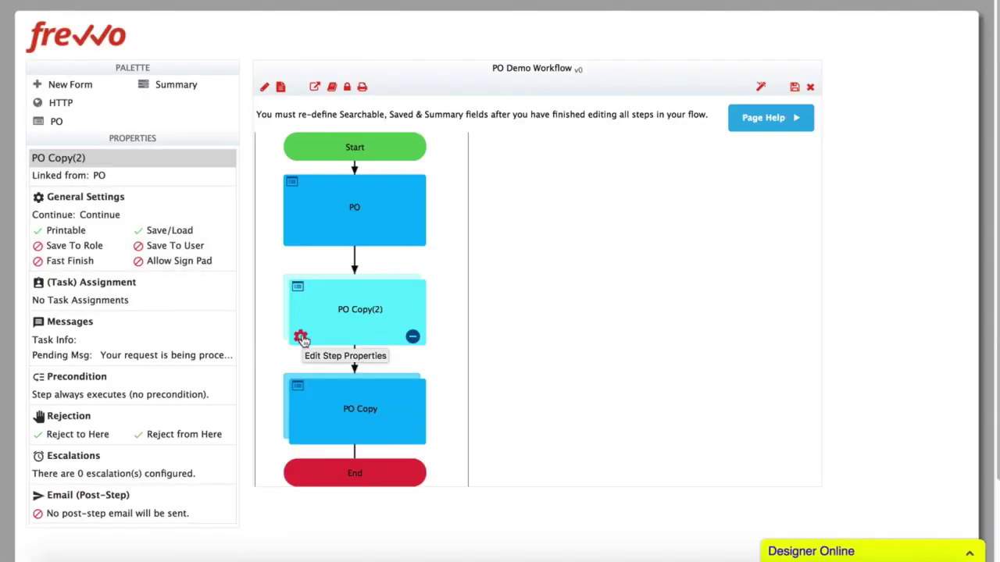
# Rename the first linked PO copy as Manager and the second as VP.
pyautogui.click(302, 336)
pyautogui.tripleClick(299, 162)
pyautogui.write('Manager')
pyautogui.press('Tab')
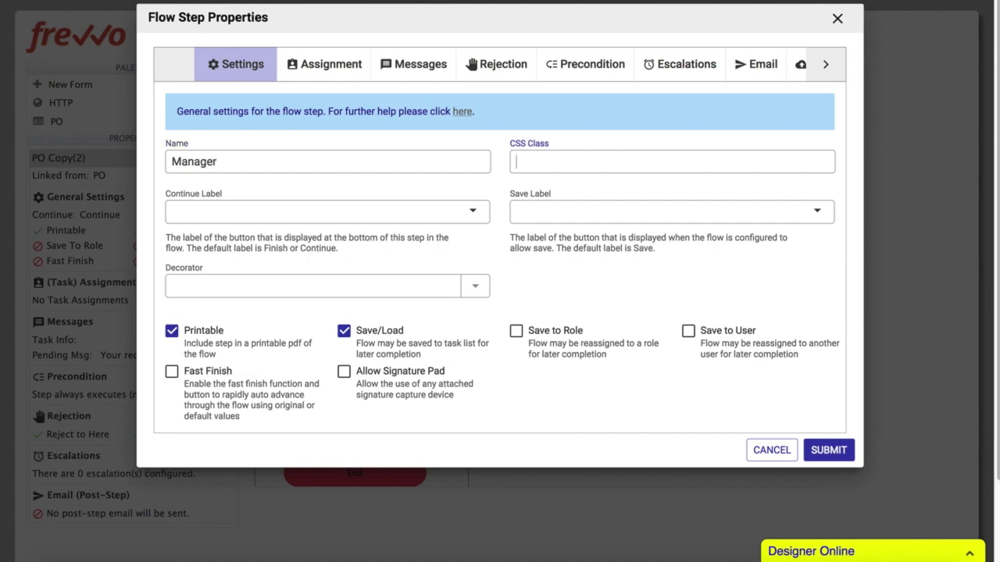
pyautogui.click(828, 451)
pyautogui.click(419, 396)
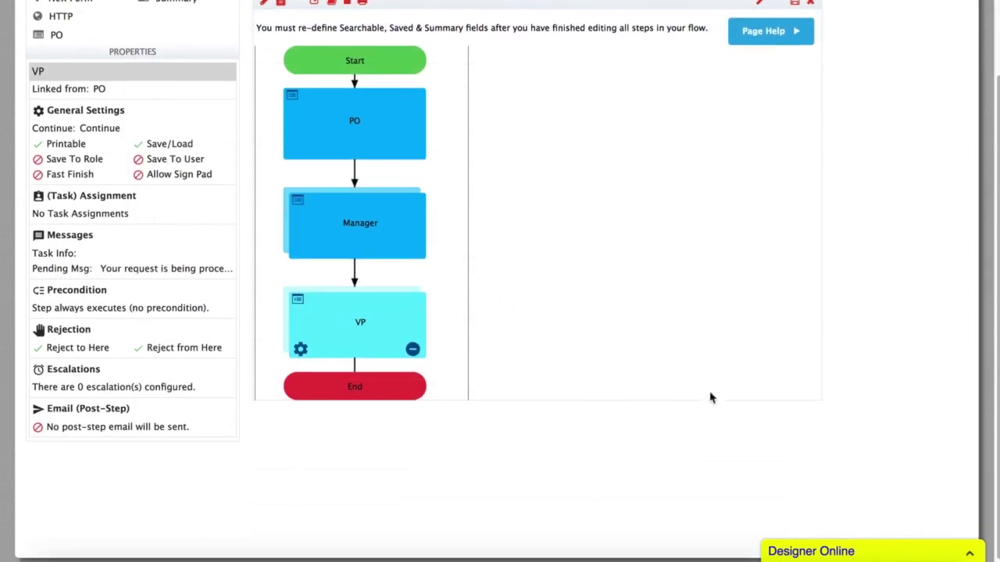
# Open the Manager step's properties and review its assignment, messages, rejection, precondition and escalation settings.
pyautogui.scroll(1, 711, 399)
pyautogui.click(301, 243)
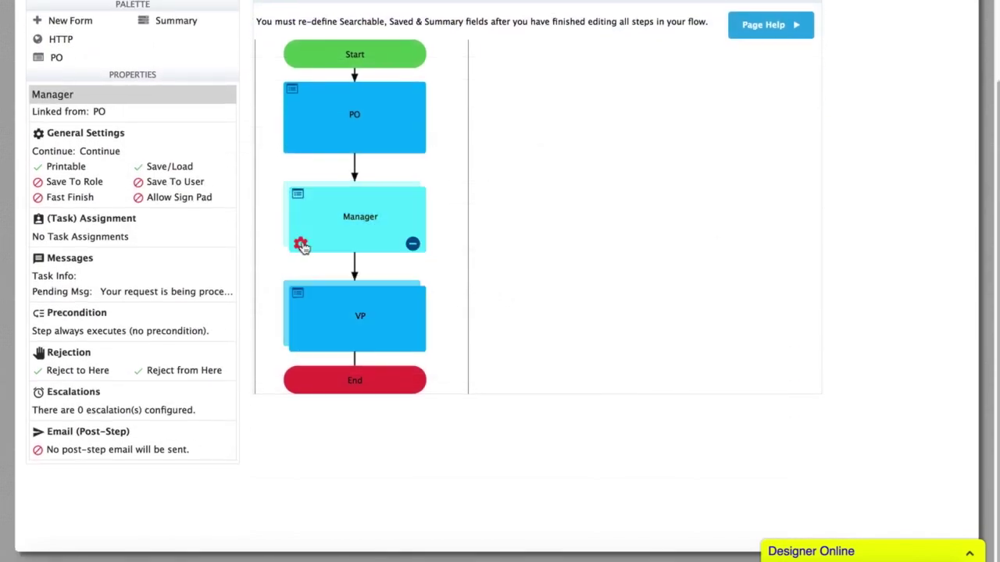
pyautogui.click(302, 243)
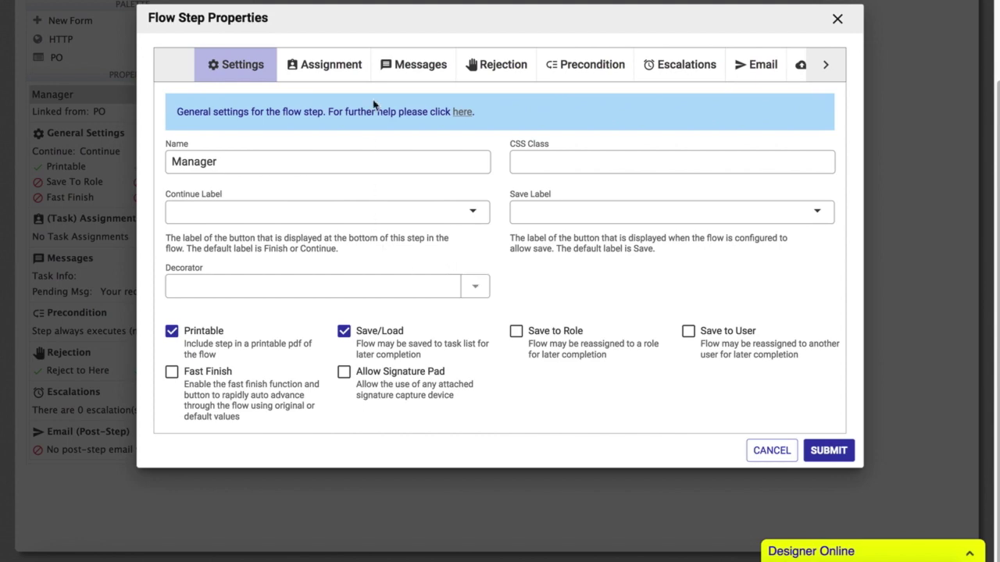
pyautogui.click(330, 67)
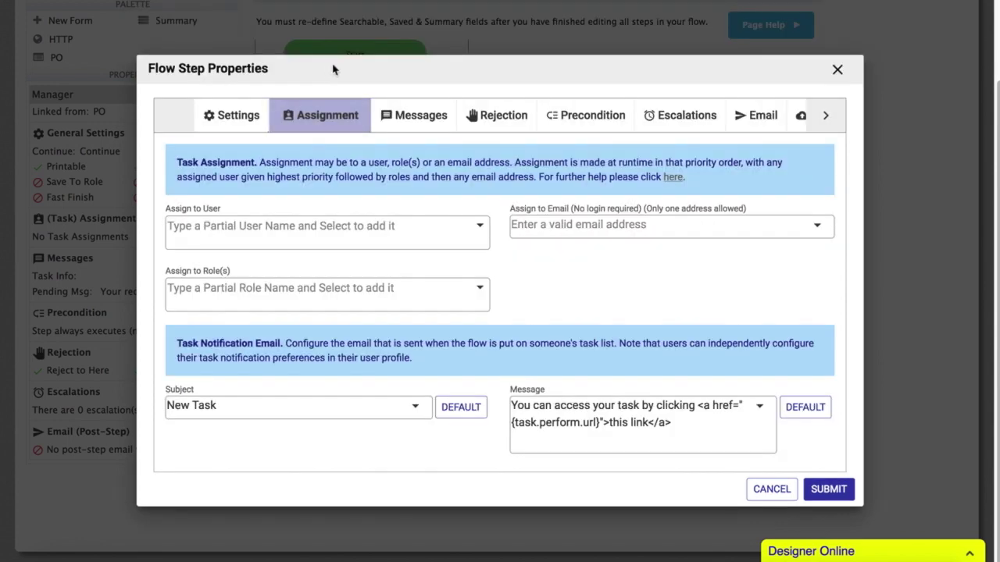
pyautogui.click(412, 117)
pyautogui.click(515, 142)
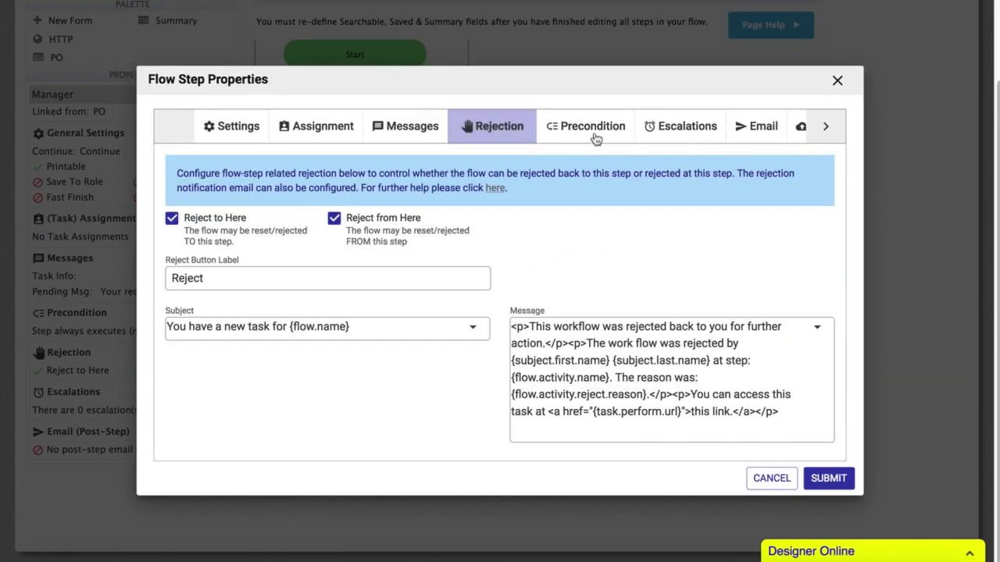
pyautogui.click(596, 139)
pyautogui.click(695, 150)
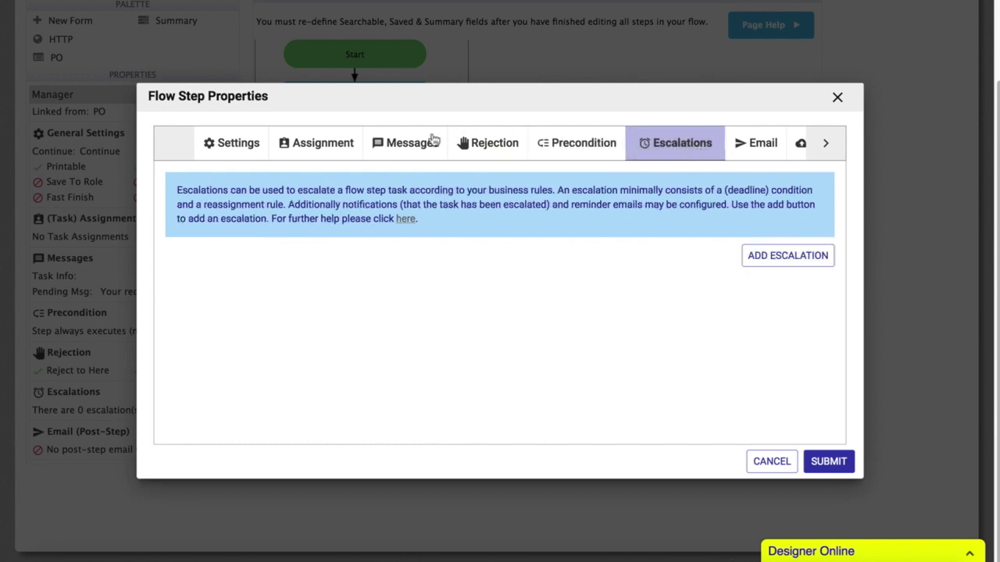
# Assign the Manager step to the user template {MyManager} and submit the step properties.
pyautogui.click(317, 146)
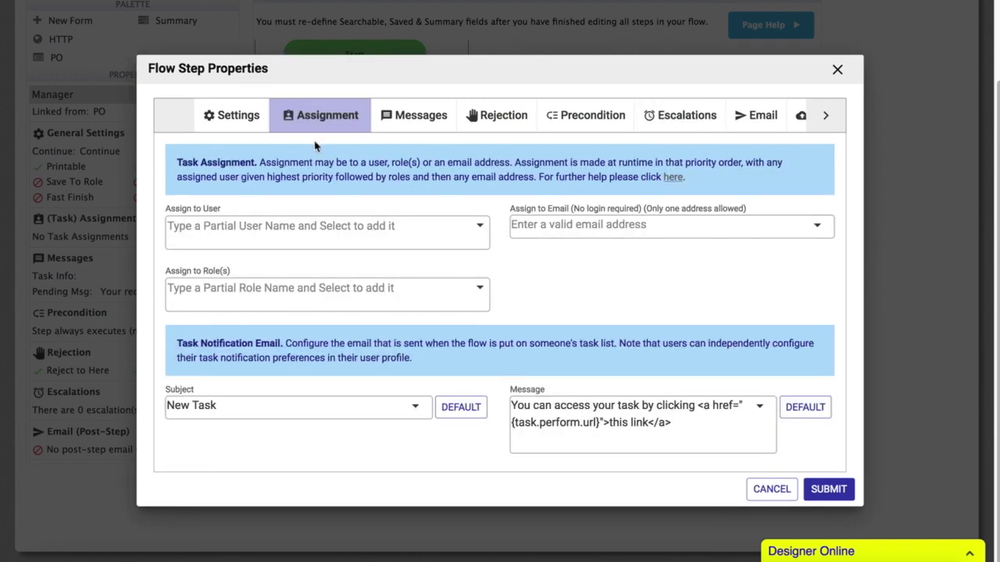
pyautogui.click(201, 230)
pyautogui.write('{My')
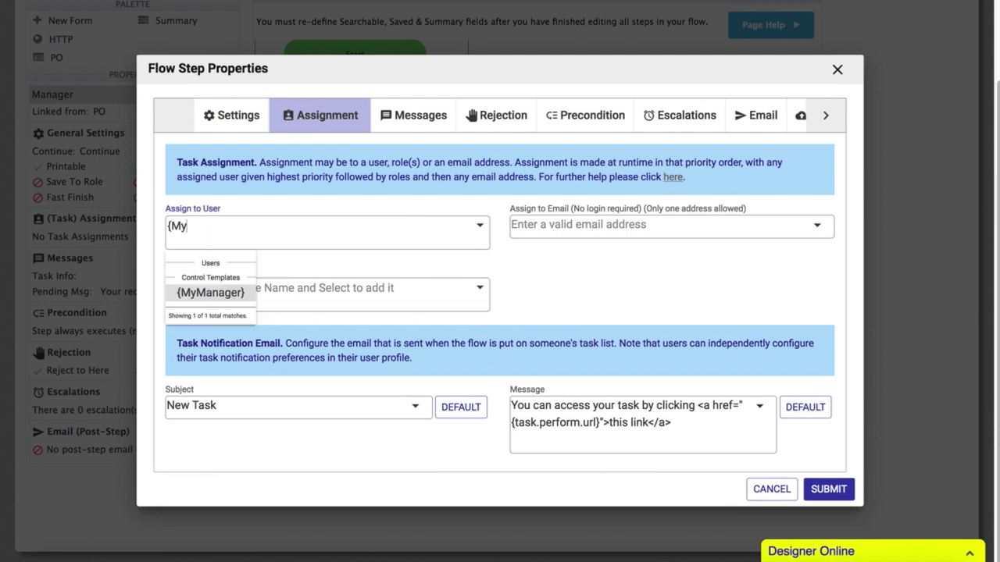
pyautogui.click(201, 294)
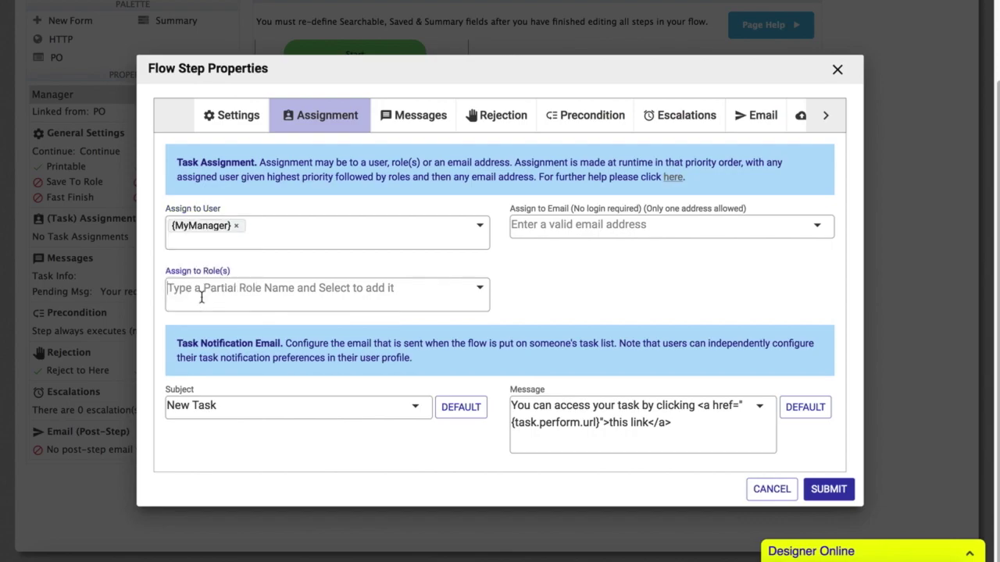
pyautogui.click(827, 491)
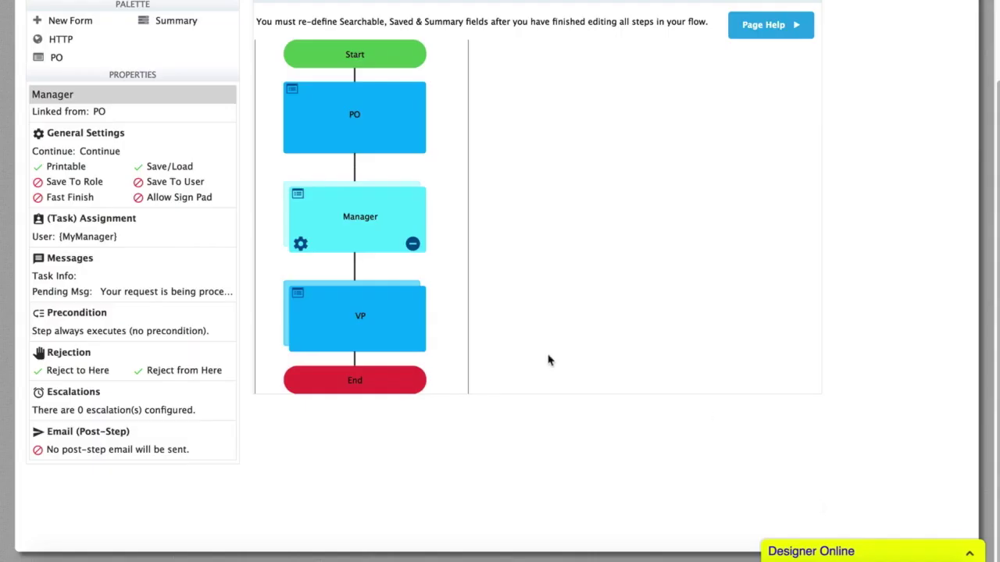
# Assign the VP step to the VP role and submit the step properties.
pyautogui.click(337, 315)
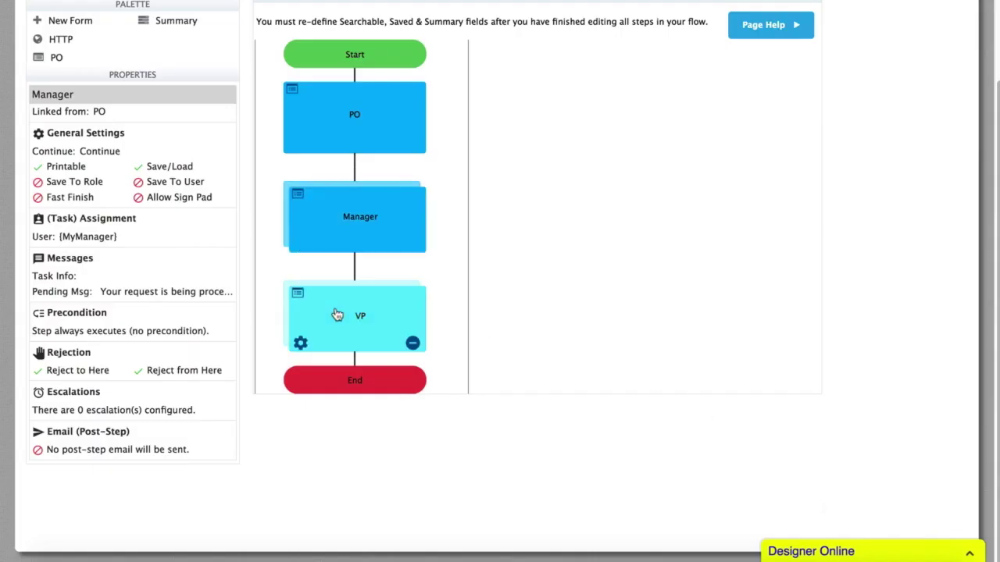
pyautogui.click(301, 345)
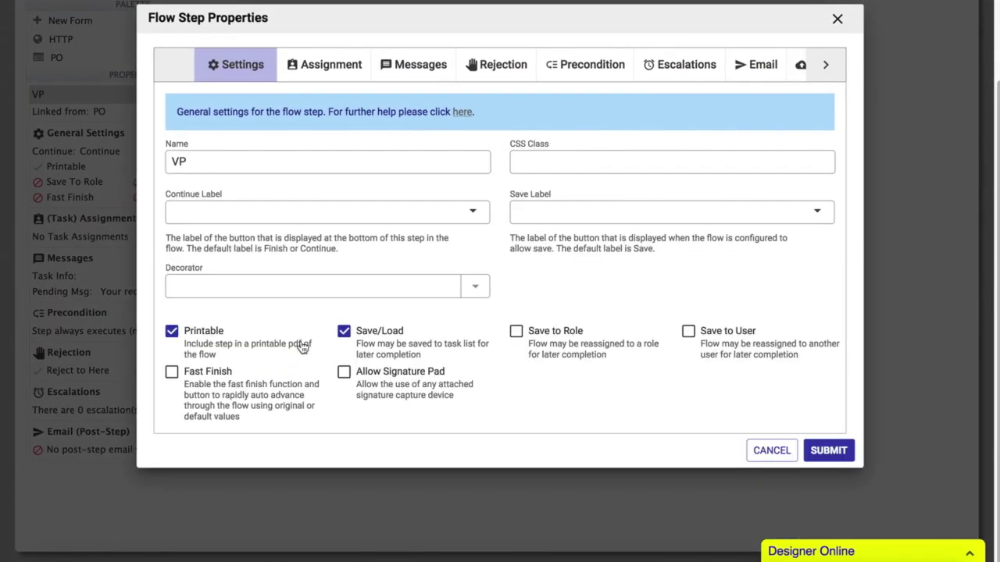
pyautogui.click(328, 71)
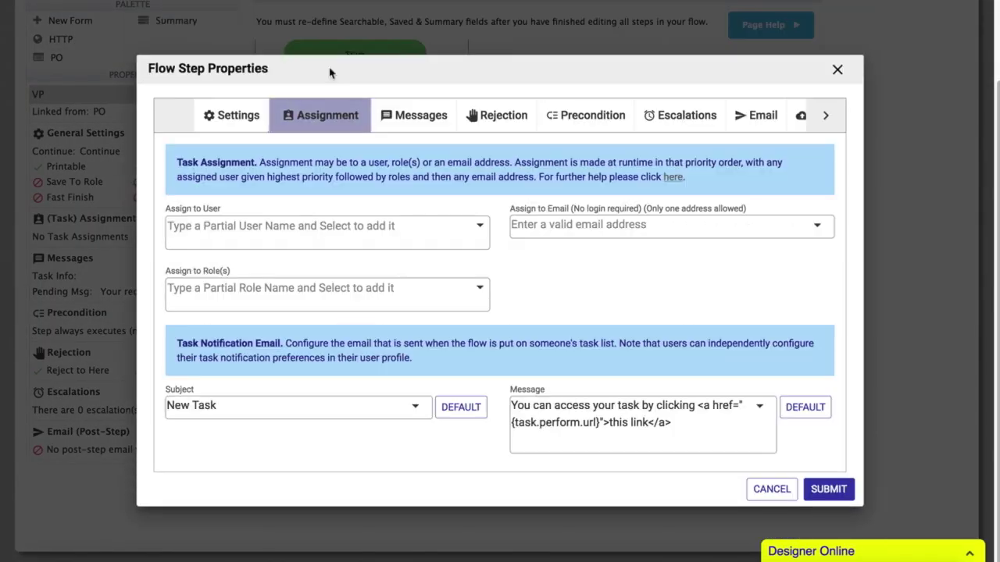
pyautogui.click(242, 289)
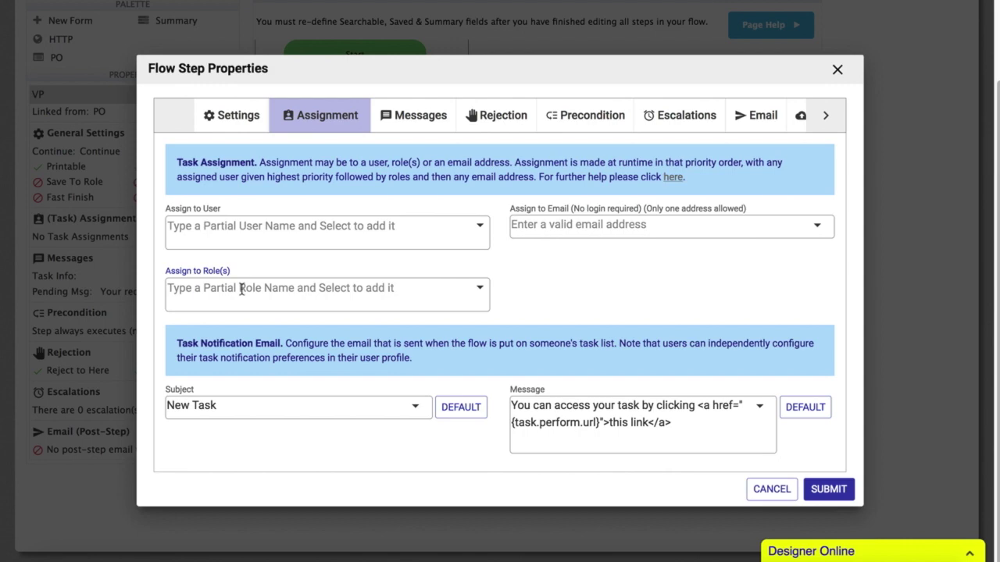
pyautogui.write('V')
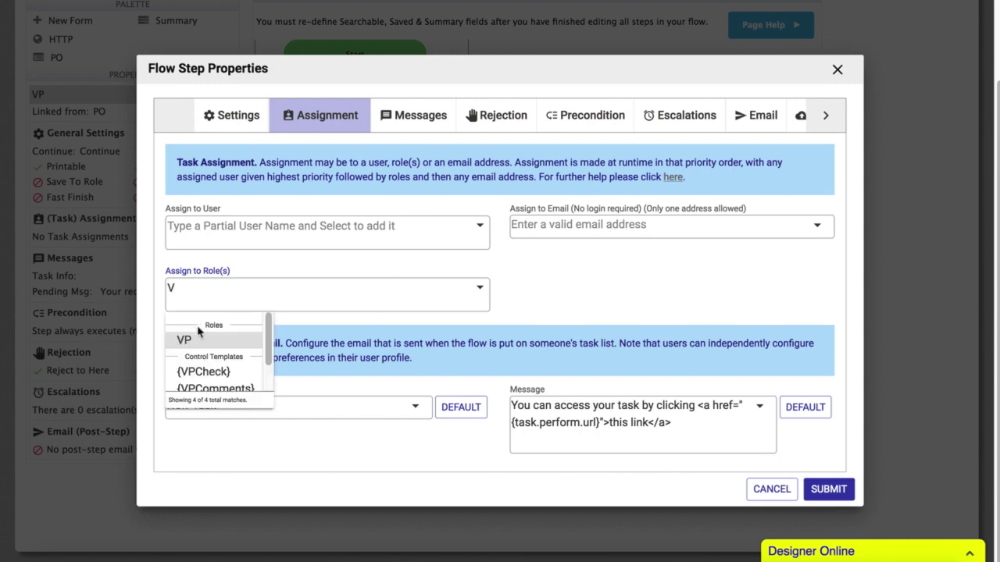
pyautogui.click(185, 342)
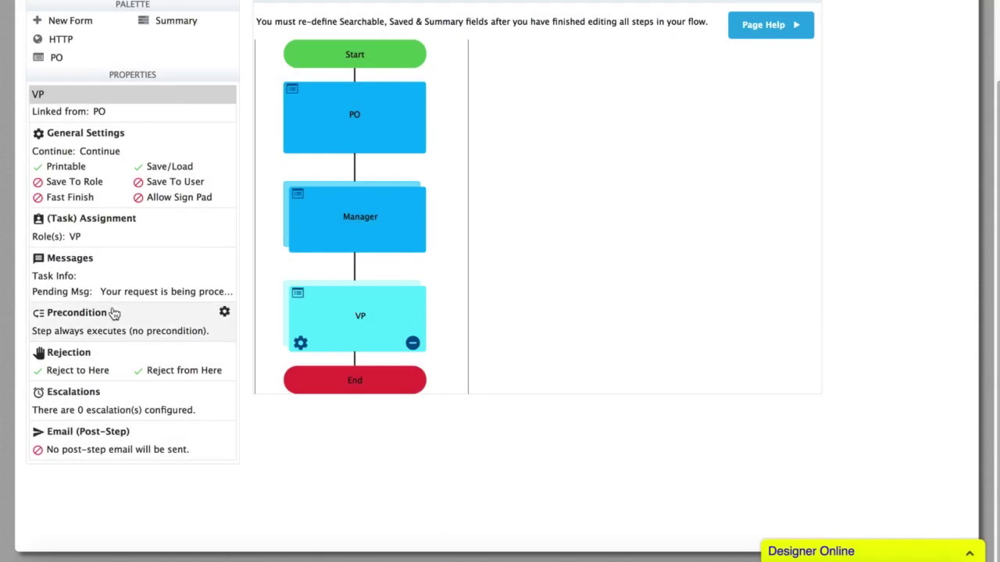
# Describe the VP step's precondition as "Grand Total > $5,000" and open the precondition rule builder.
pyautogui.click(225, 313)
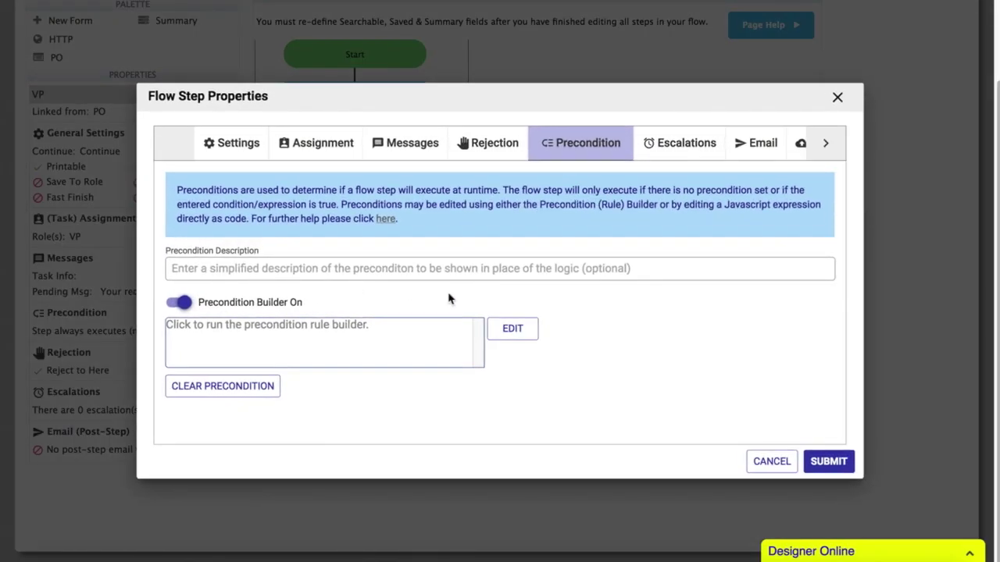
pyautogui.click(442, 272)
pyautogui.write('Grand Total > $5,000')
pyautogui.click(510, 331)
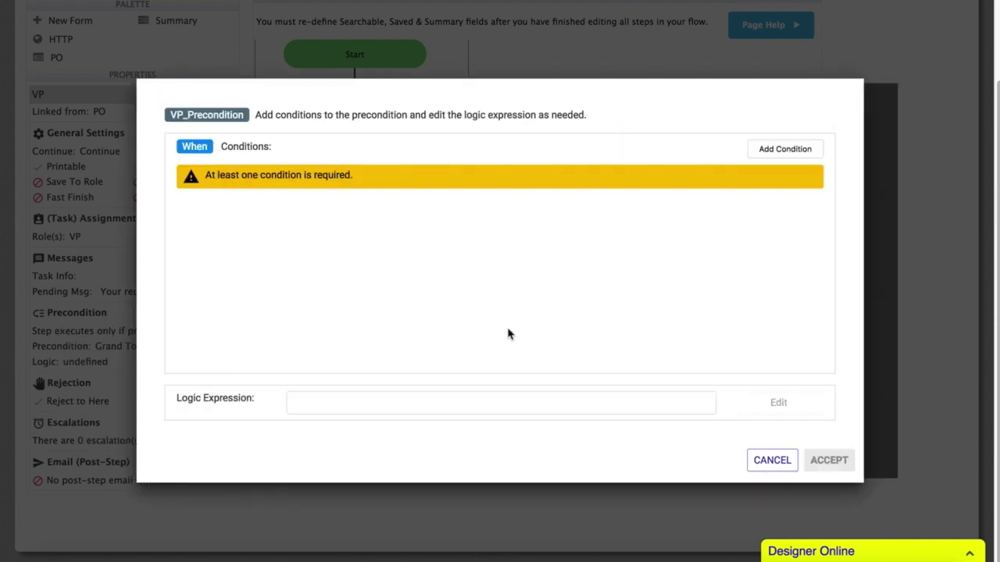
# Add the VP precondition condition GrandTotal is more than the literal value 5000, accept it and submit the step properties.
pyautogui.click(777, 150)
pyautogui.click(280, 178)
pyautogui.write('Gra')
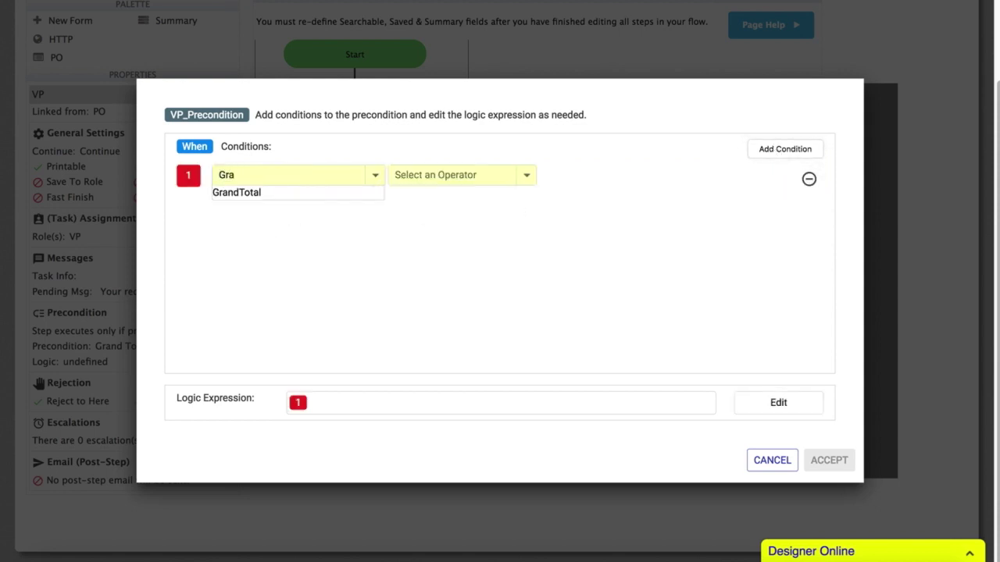
pyautogui.click(245, 197)
pyautogui.click(521, 180)
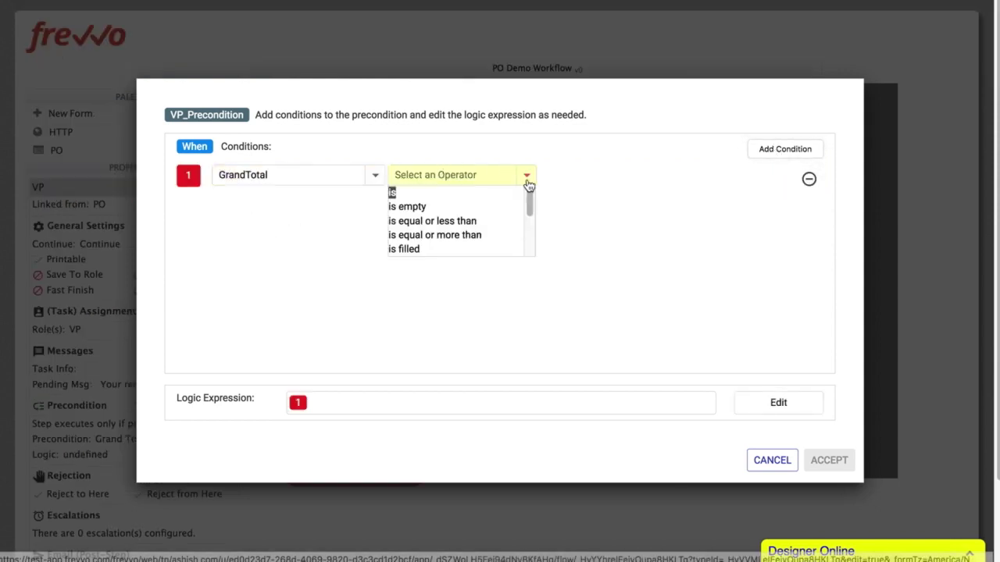
pyautogui.scroll(-3, 473, 206)
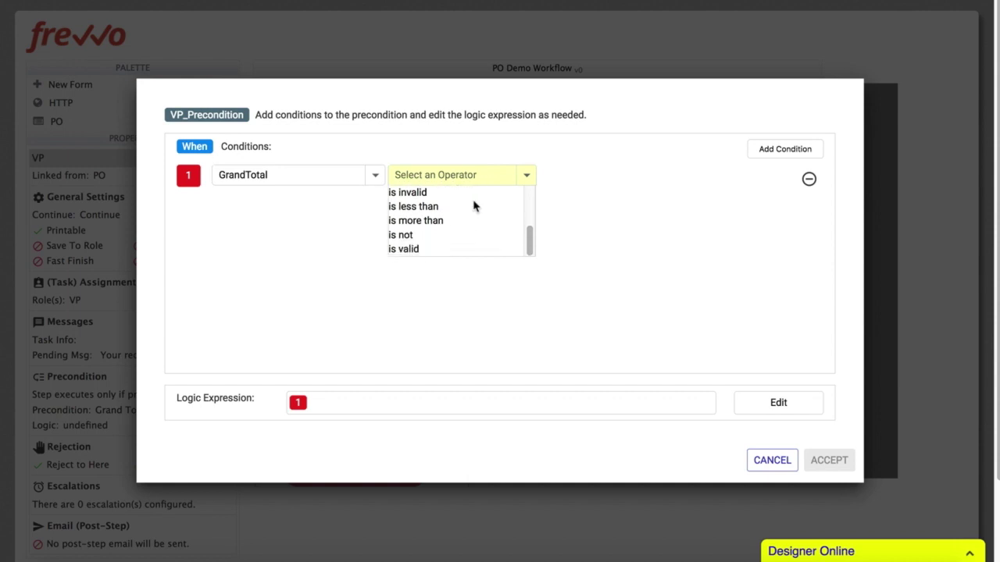
pyautogui.click(438, 224)
pyautogui.click(555, 178)
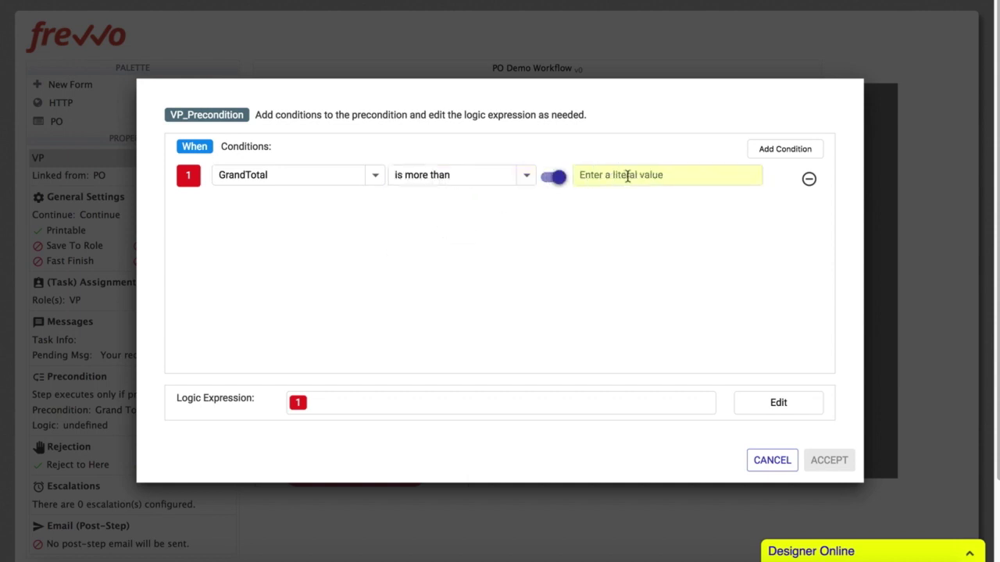
pyautogui.write('5000')
pyautogui.press('Tab')
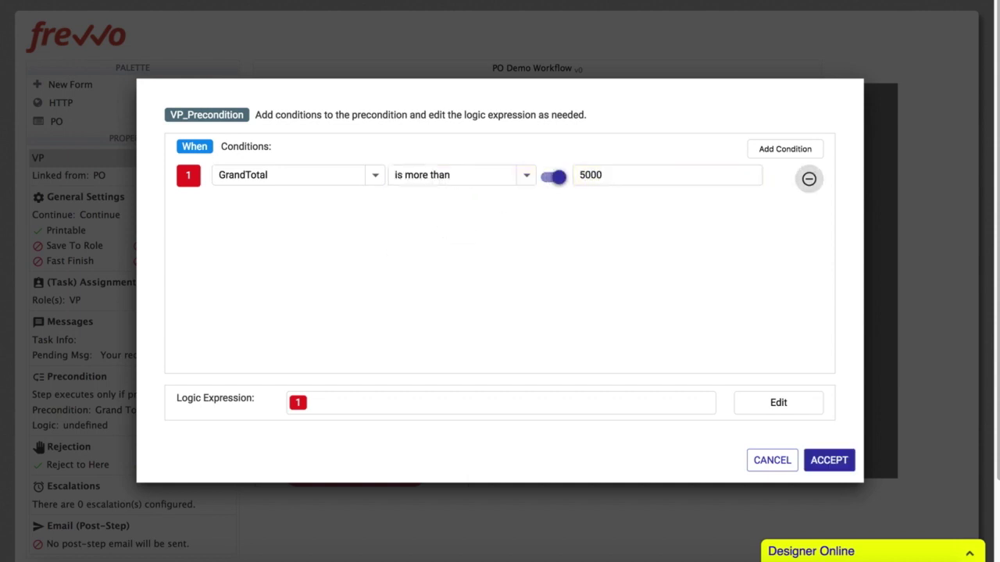
pyautogui.click(833, 466)
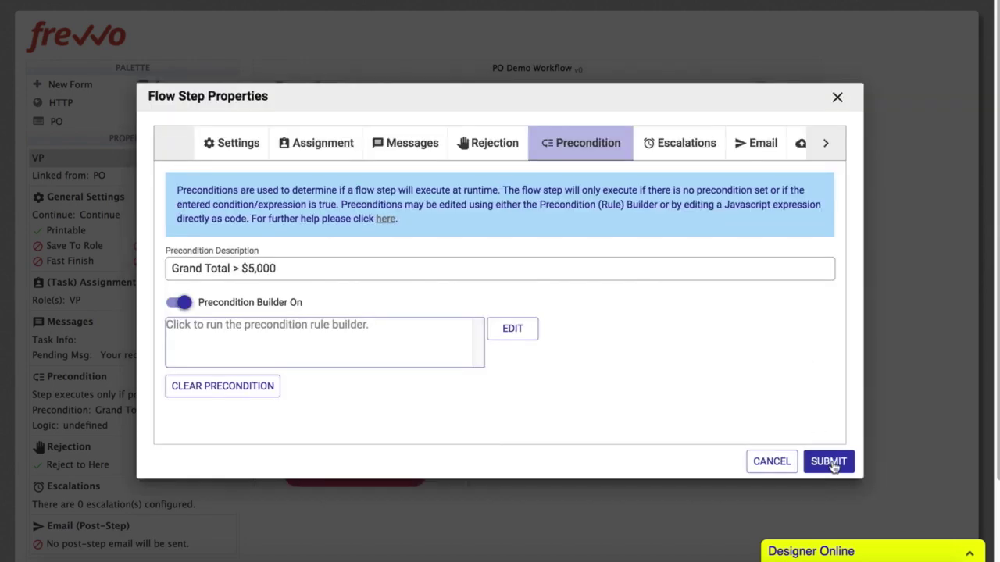
pyautogui.click(828, 463)
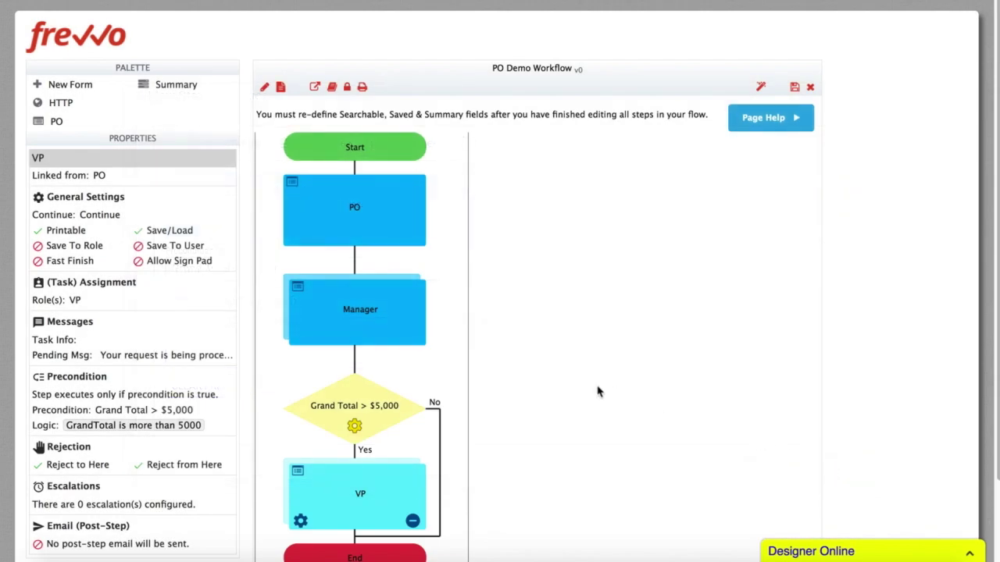
# Fill the test purchase order with 100 red widgets at 25.00 and 100 blue widgets at 25.01.
pyautogui.scroll(-3, 598, 392)
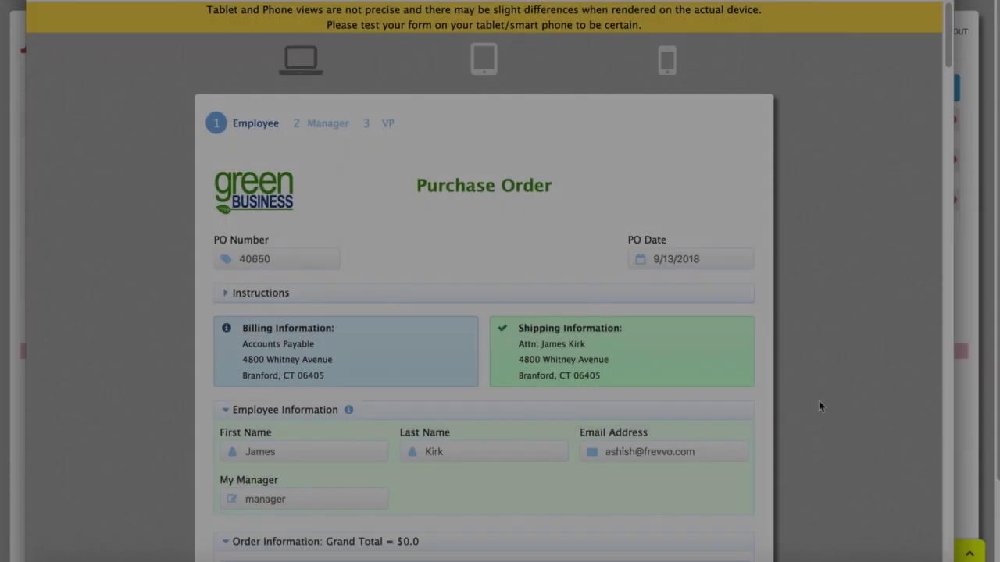
pyautogui.scroll(-5, 819, 404)
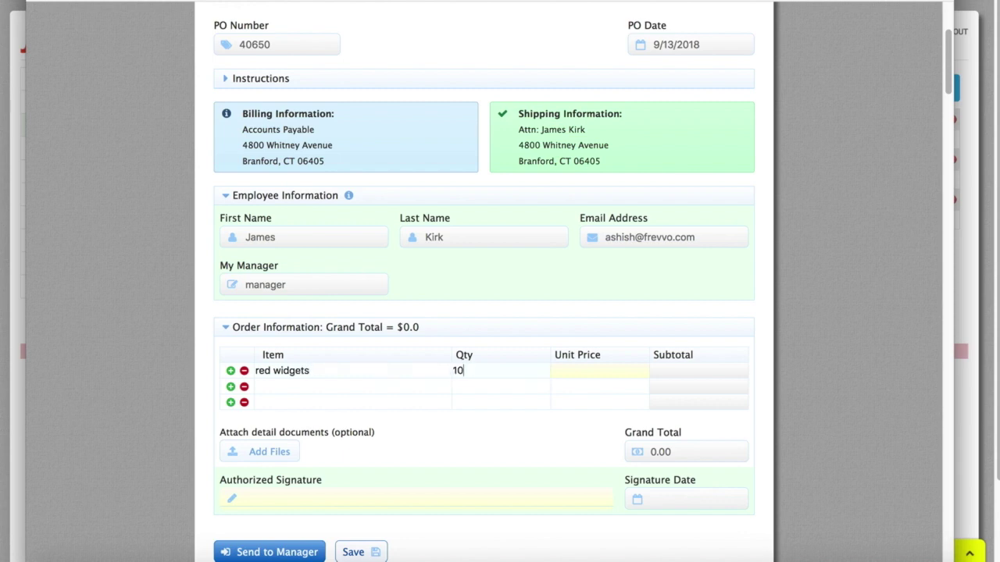
pyautogui.press('Tab')
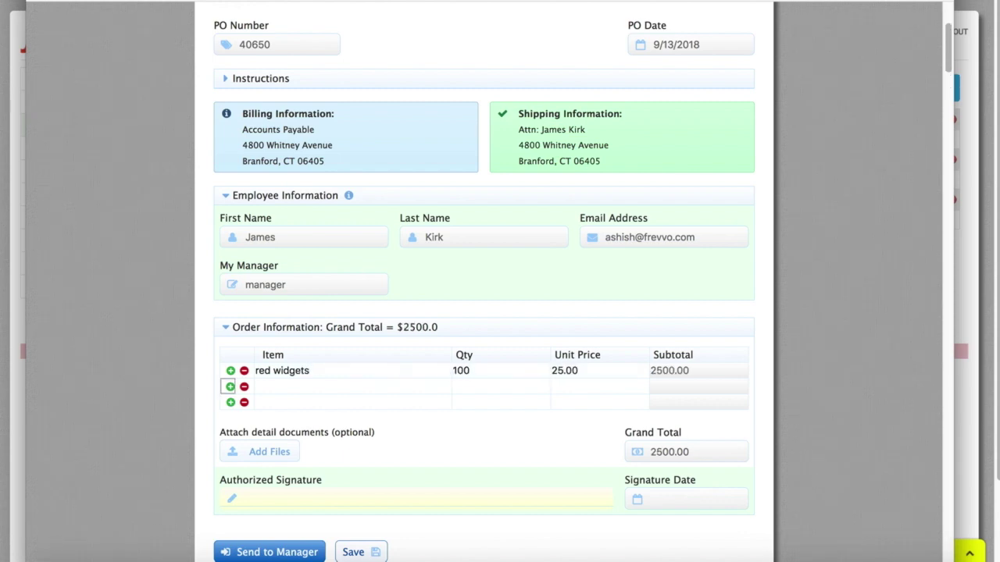
pyautogui.click(302, 389)
pyautogui.write('blue widgets')
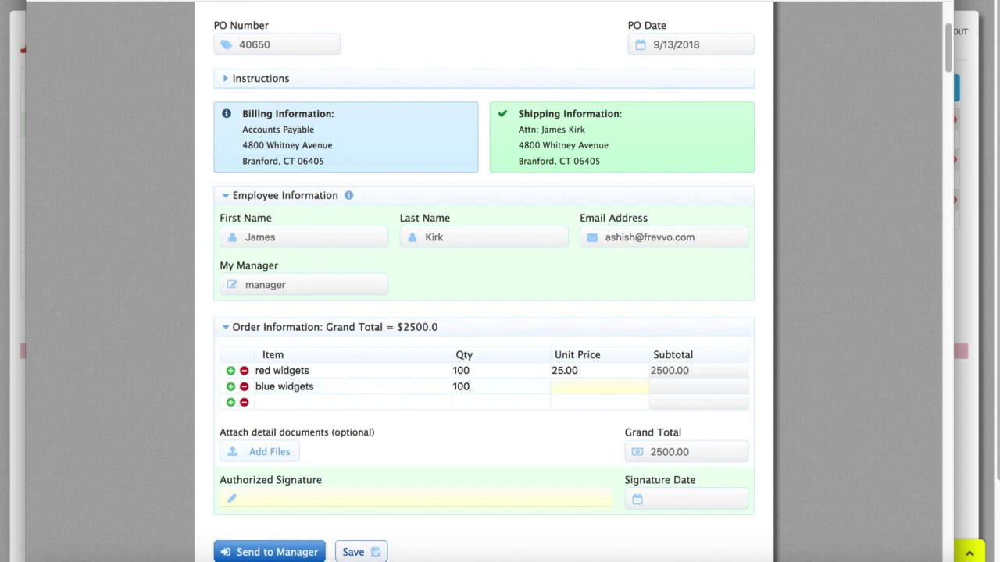
pyautogui.press('Tab')
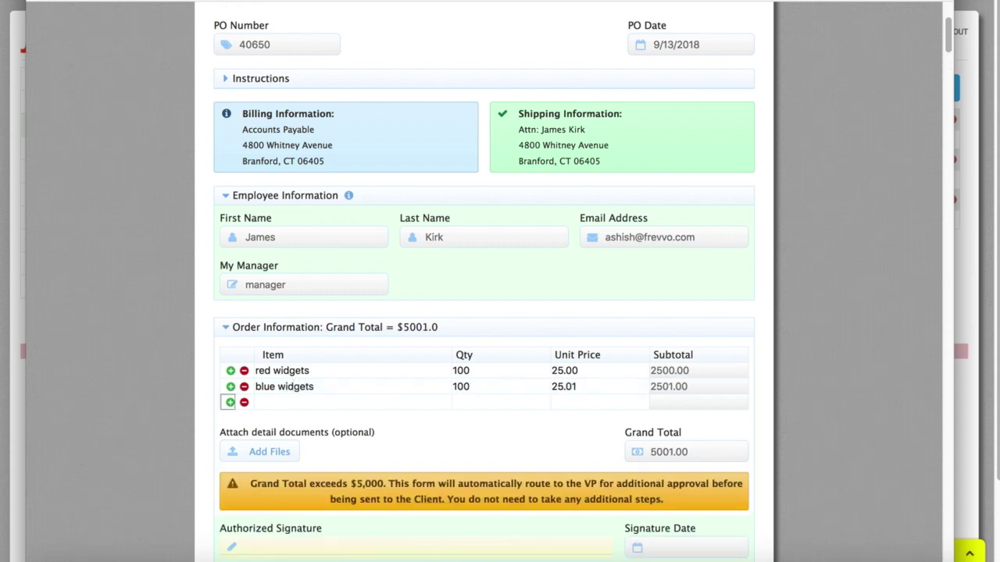
# Sign the test purchase order's Authorized Signature field and send the order to the manager.
pyautogui.scroll(-3, 391, 480)
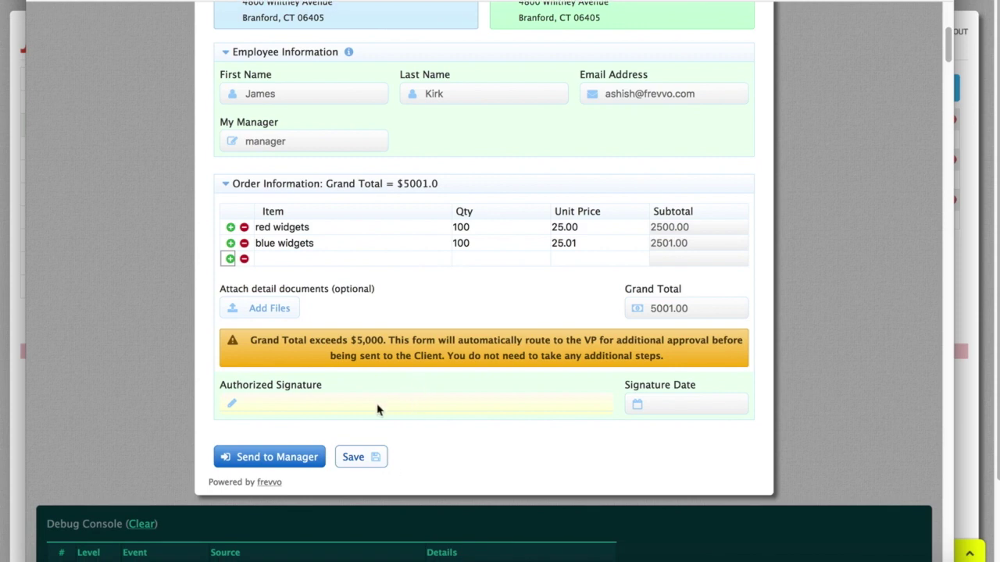
pyautogui.click(342, 404)
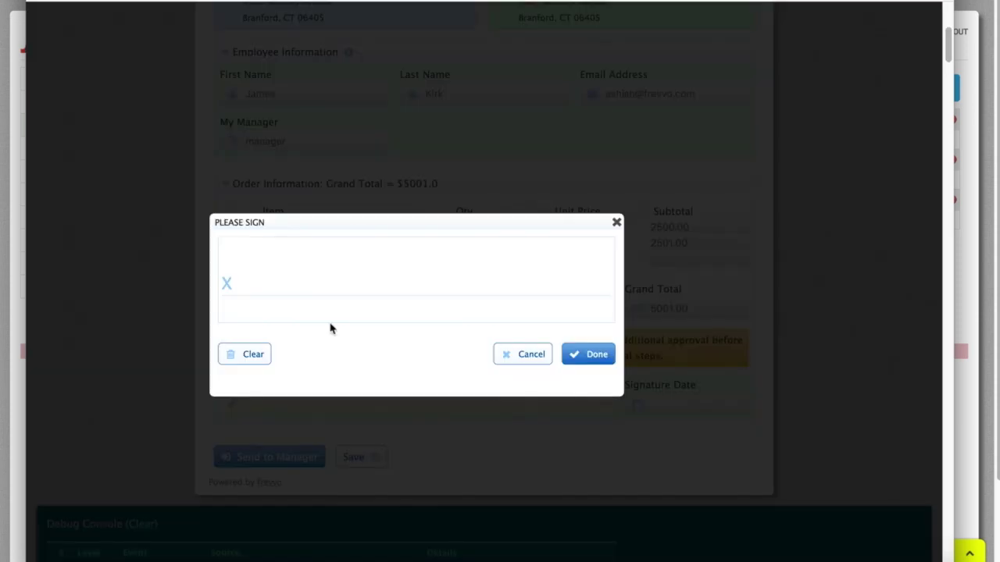
pyautogui.moveTo(317, 272)
pyautogui.mouseDown()
pyautogui.moveTo(277, 261)
pyautogui.moveTo(477, 309)
pyautogui.mouseUp()
pyautogui.click(592, 354)
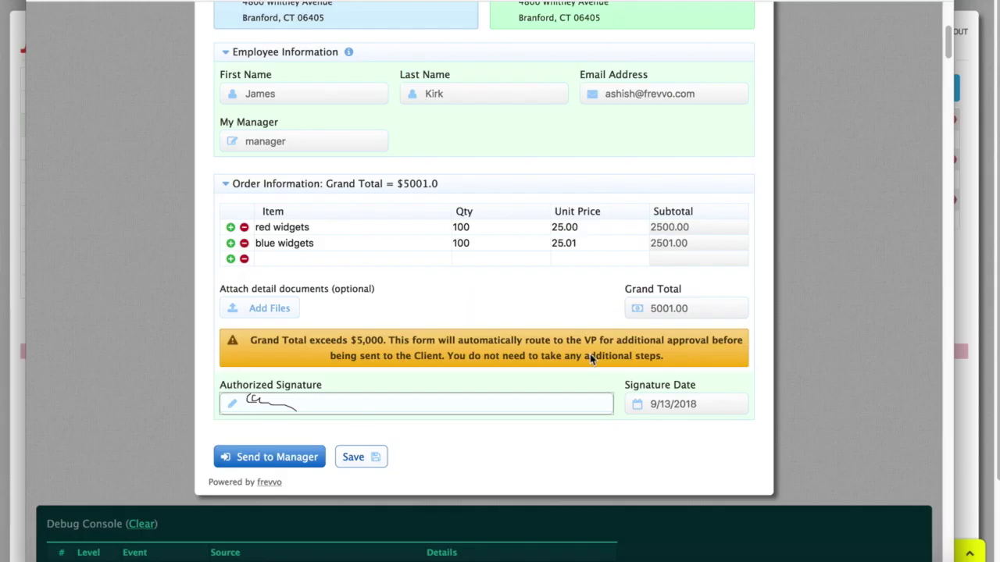
pyautogui.click(292, 458)
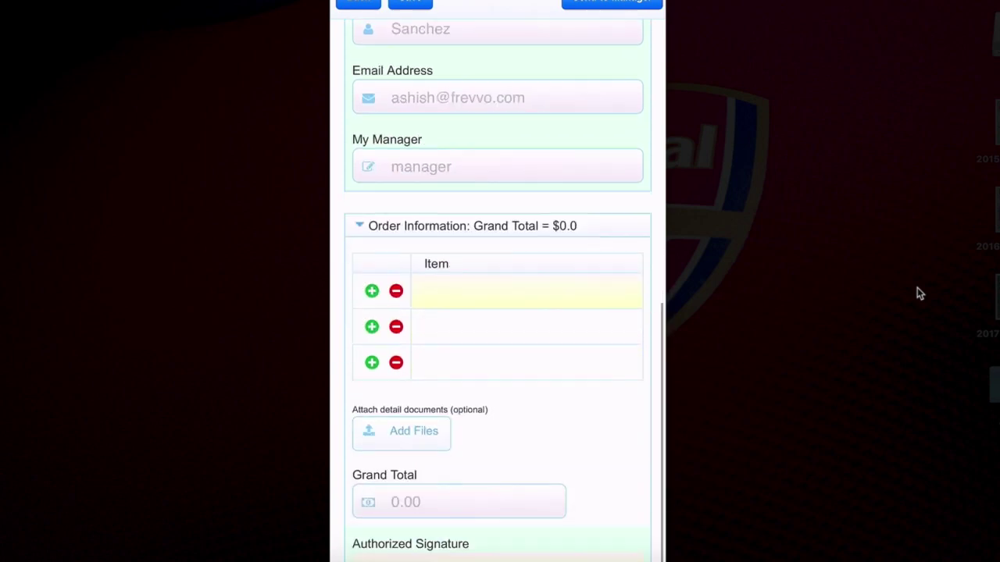
# In the phone view of the purchase order, enter "Red widgets" as the first item and draw the authorized signature.
pyautogui.write('Re')
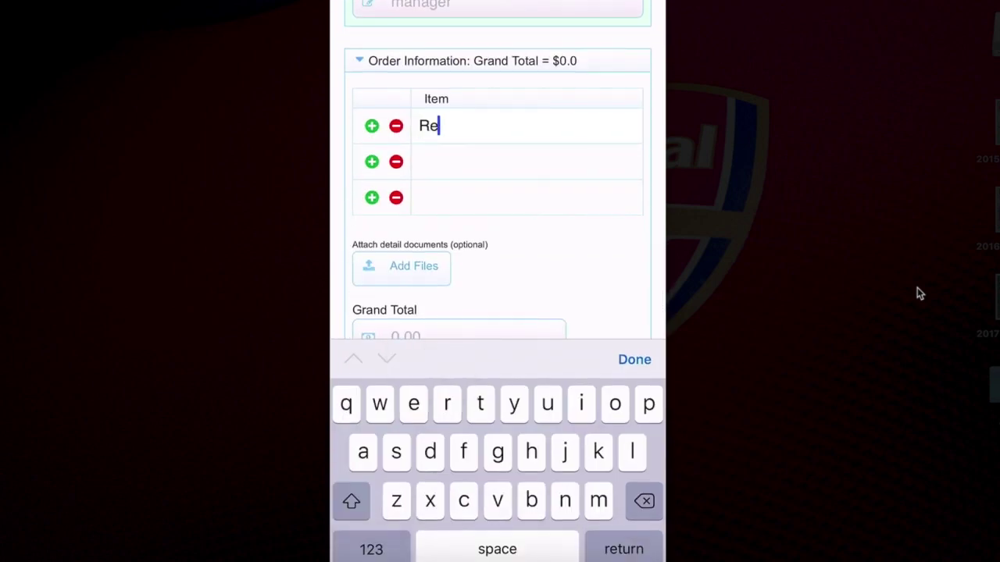
pyautogui.write('d widge')
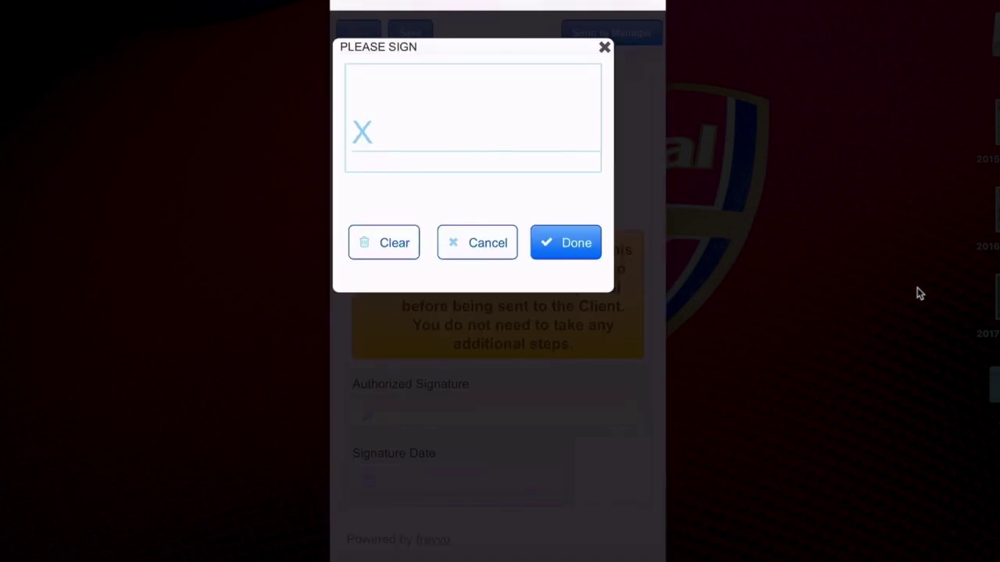
pyautogui.moveTo(418, 138); pyautogui.dragTo(556, 106)
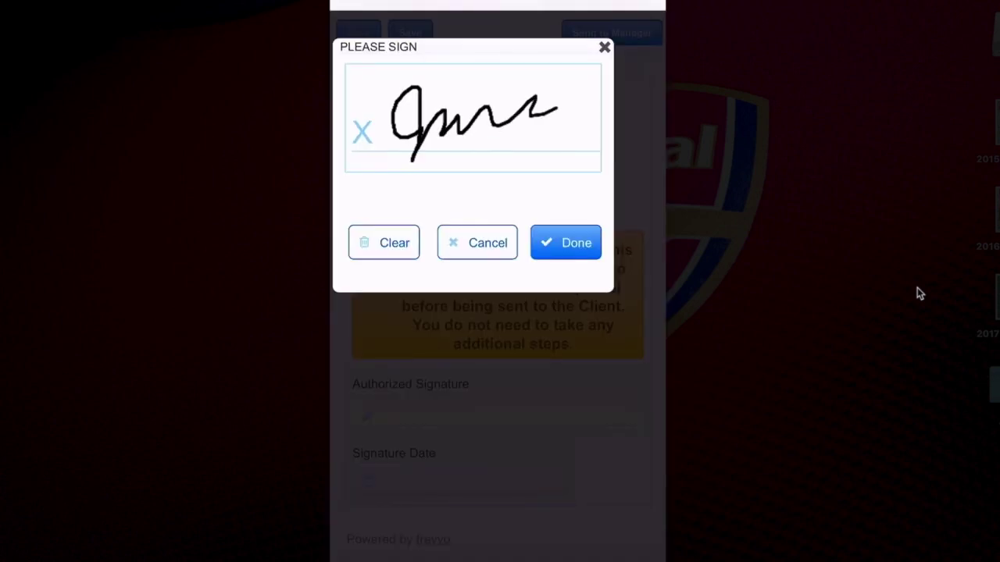